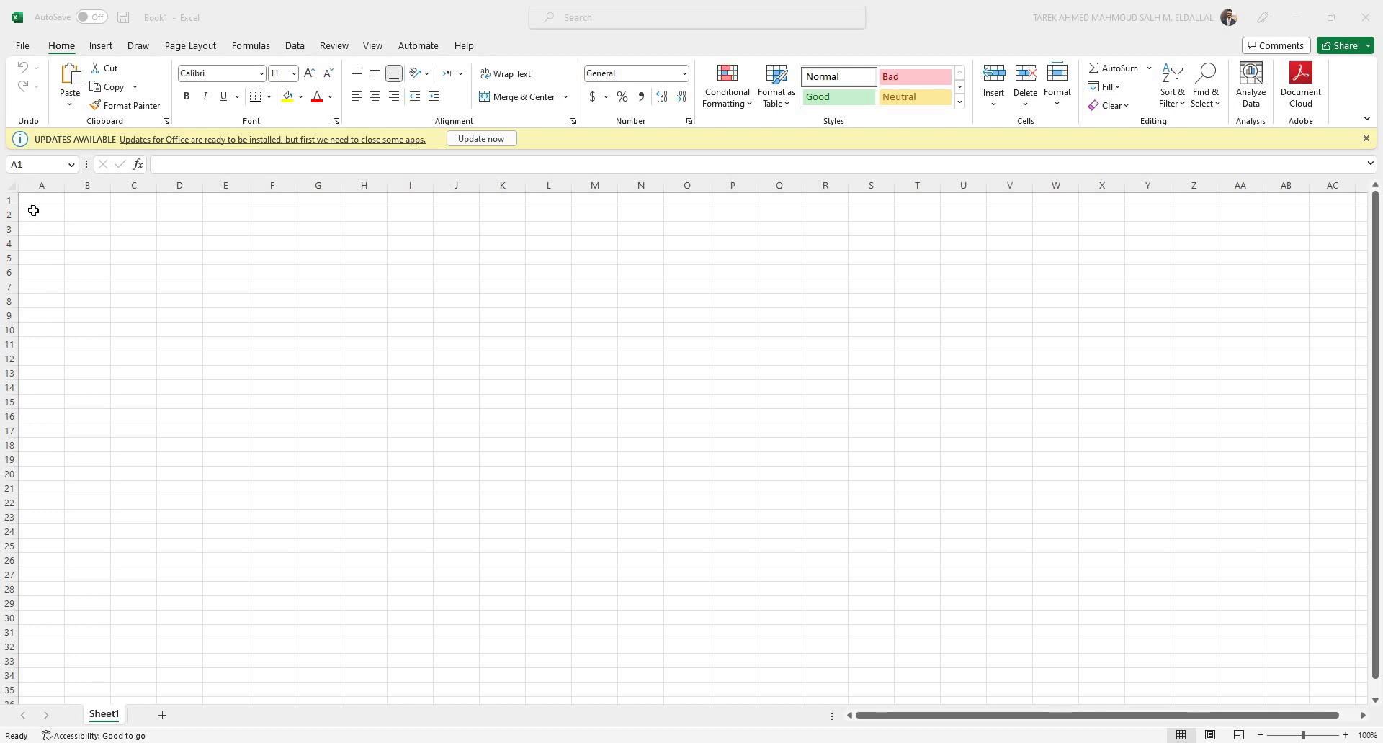
Narrow every column of the sheet to a width of about 3.71.
click(13, 185)
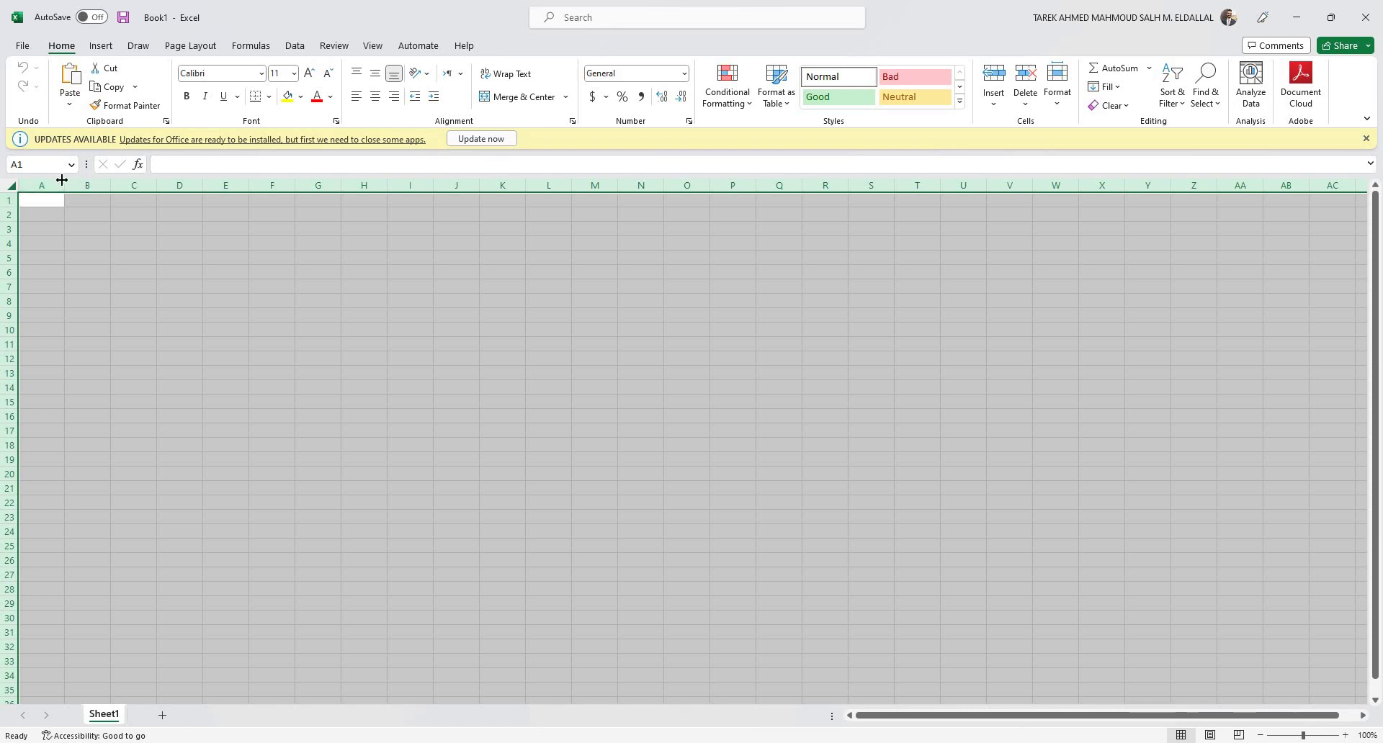
drag(62, 180, 40, 186)
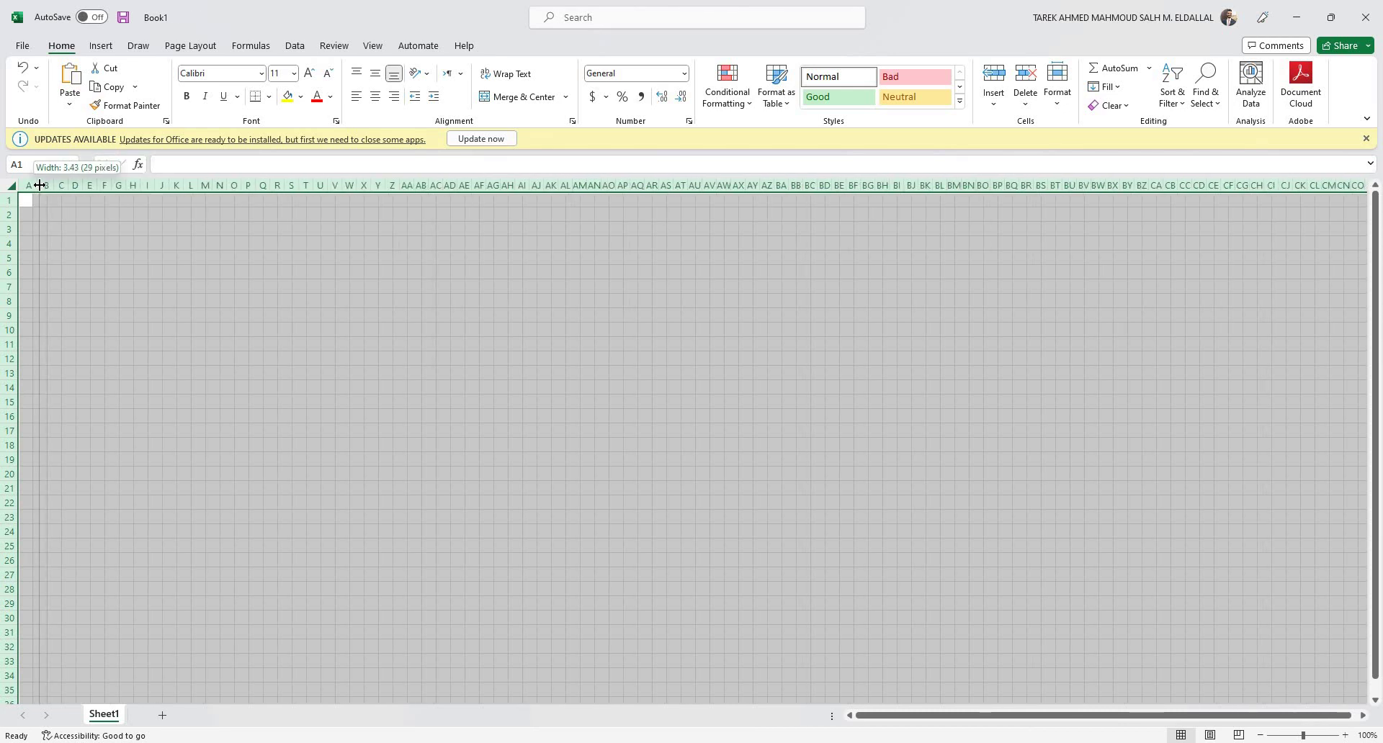
drag(41, 185, 40, 185)
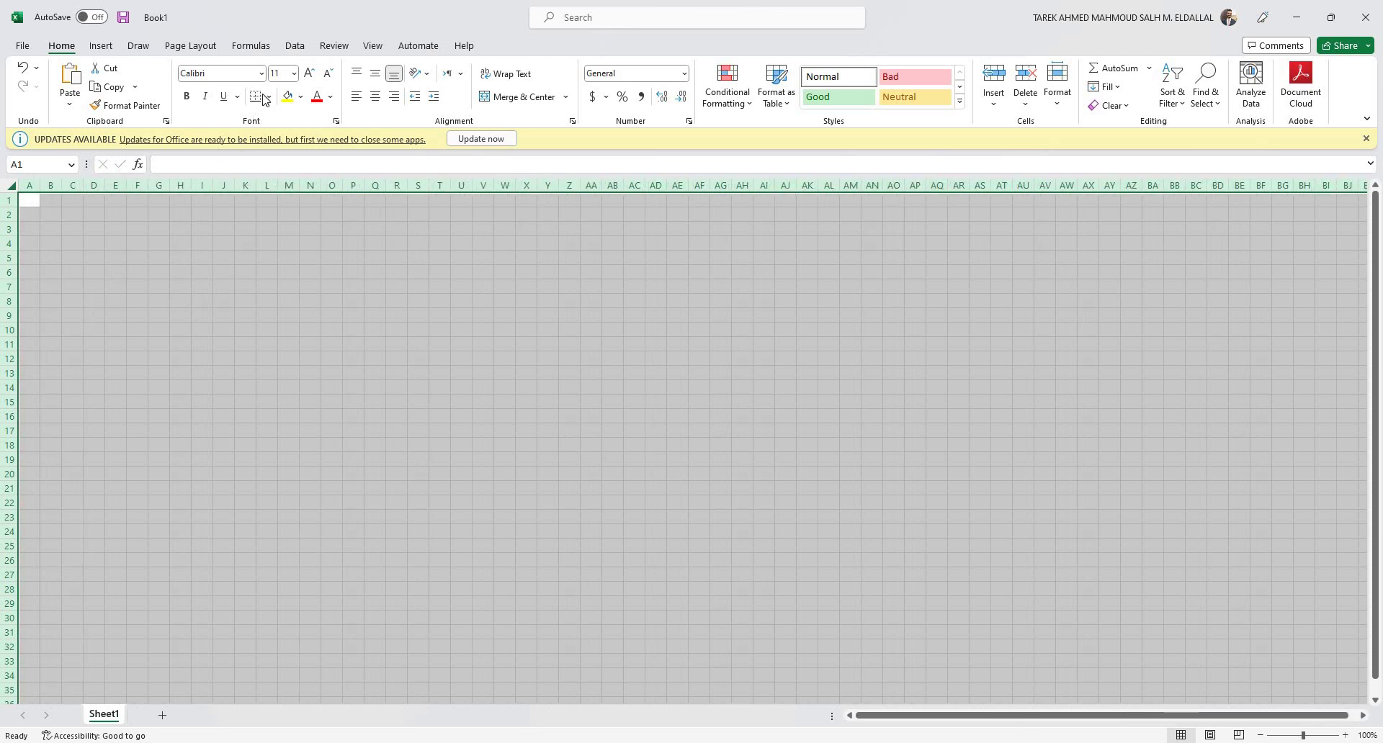
Choose the thick solid border line style for freehand border drawing.
click(115, 272)
click(268, 97)
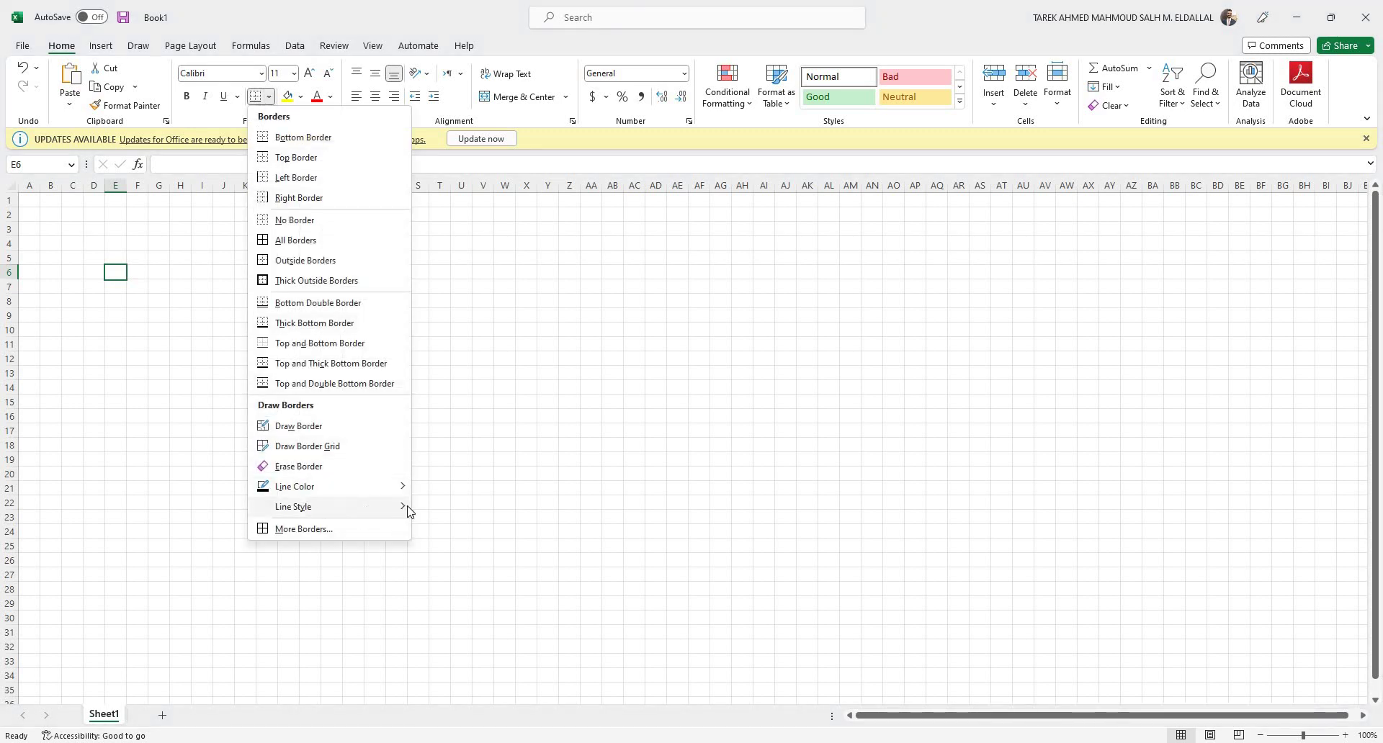
mouse_move(405, 507)
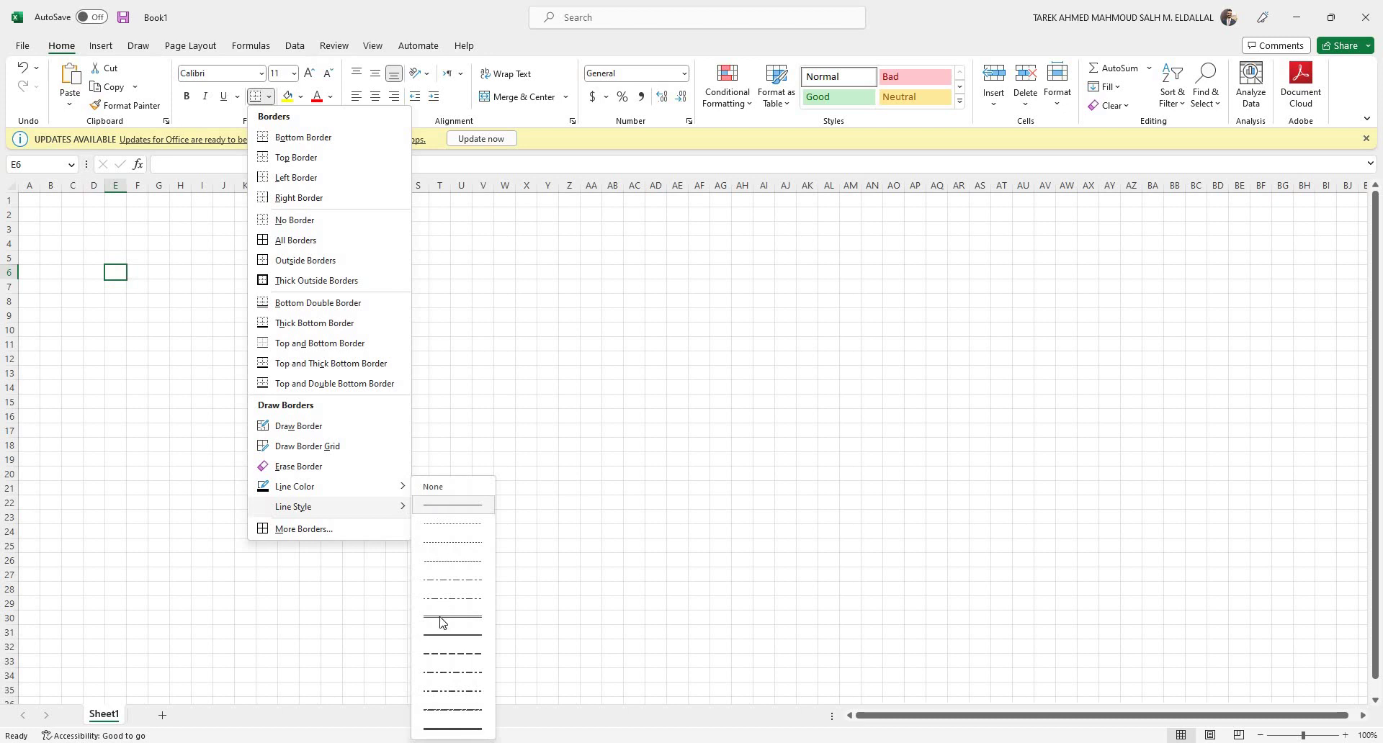
click(436, 729)
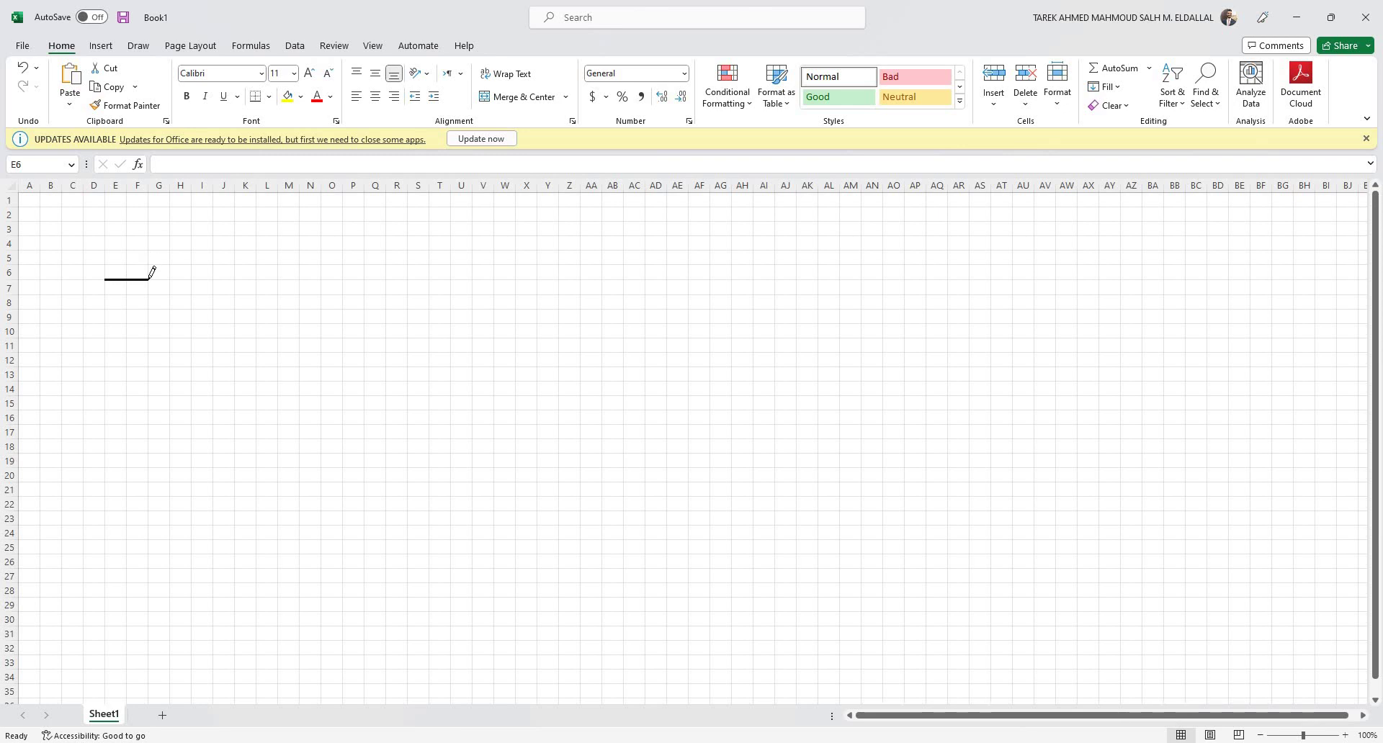
Draw the first clk pulses with thick borders, from F6 through the high level on P5.
click(147, 270)
drag(180, 243, 152, 257)
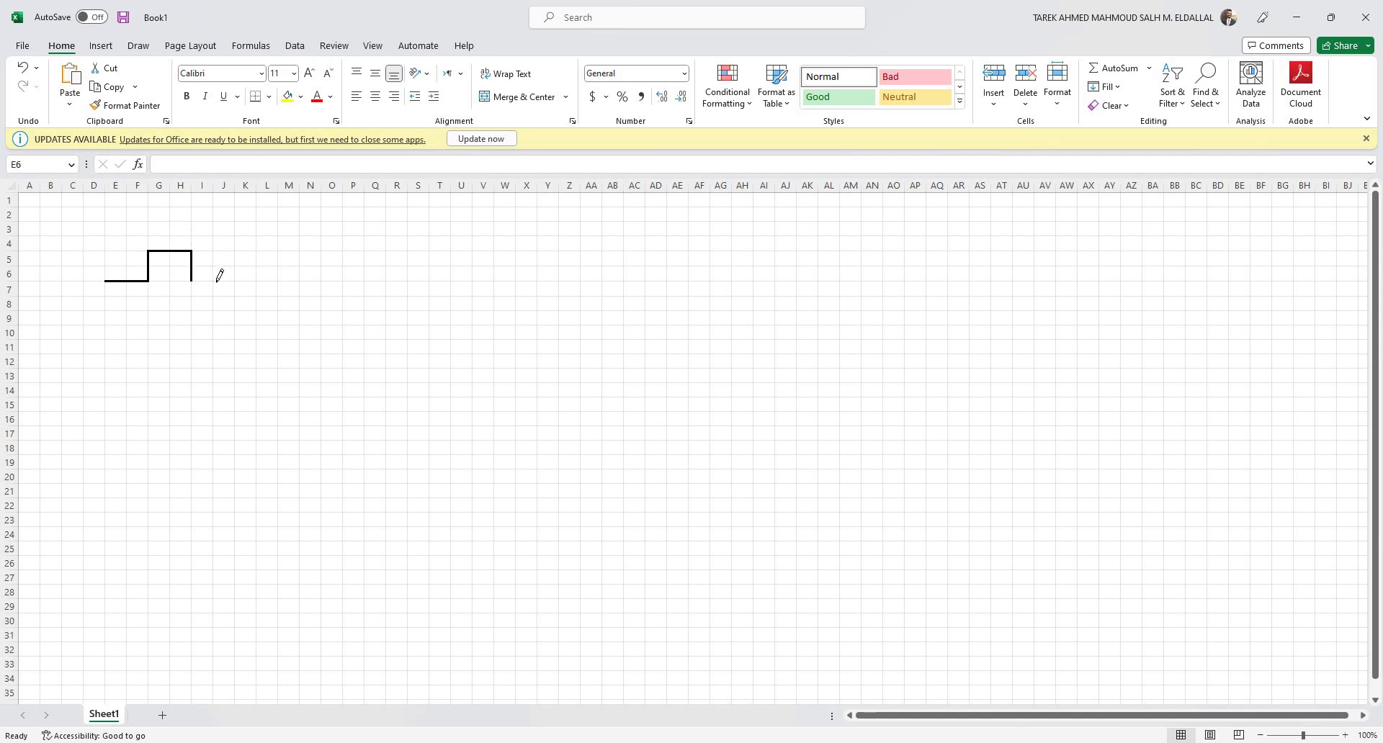
drag(220, 280, 195, 288)
click(234, 258)
click(255, 251)
click(279, 260)
click(295, 281)
click(344, 250)
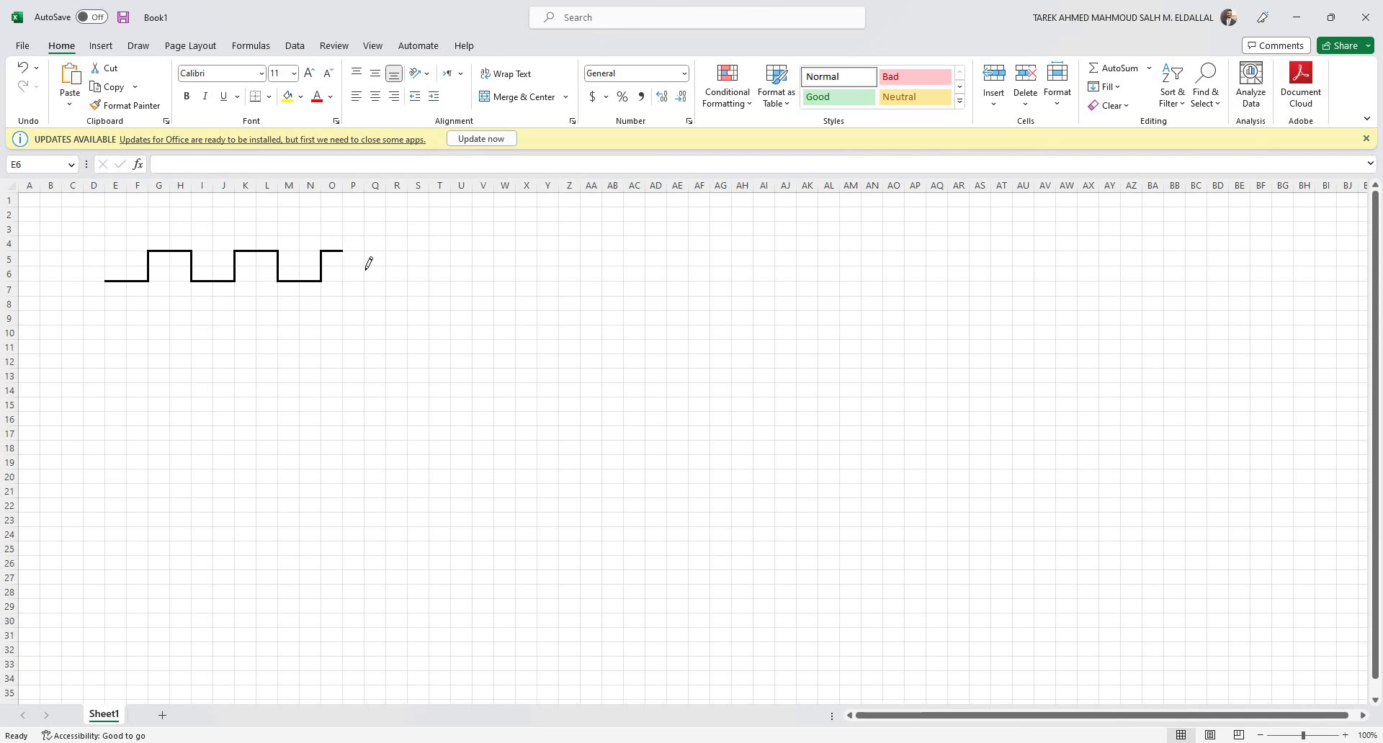
click(368, 262)
Finish the clk wave with the remaining pulses through column Z, undoing a stray line at U6.
drag(396, 282, 453, 263)
click(454, 262)
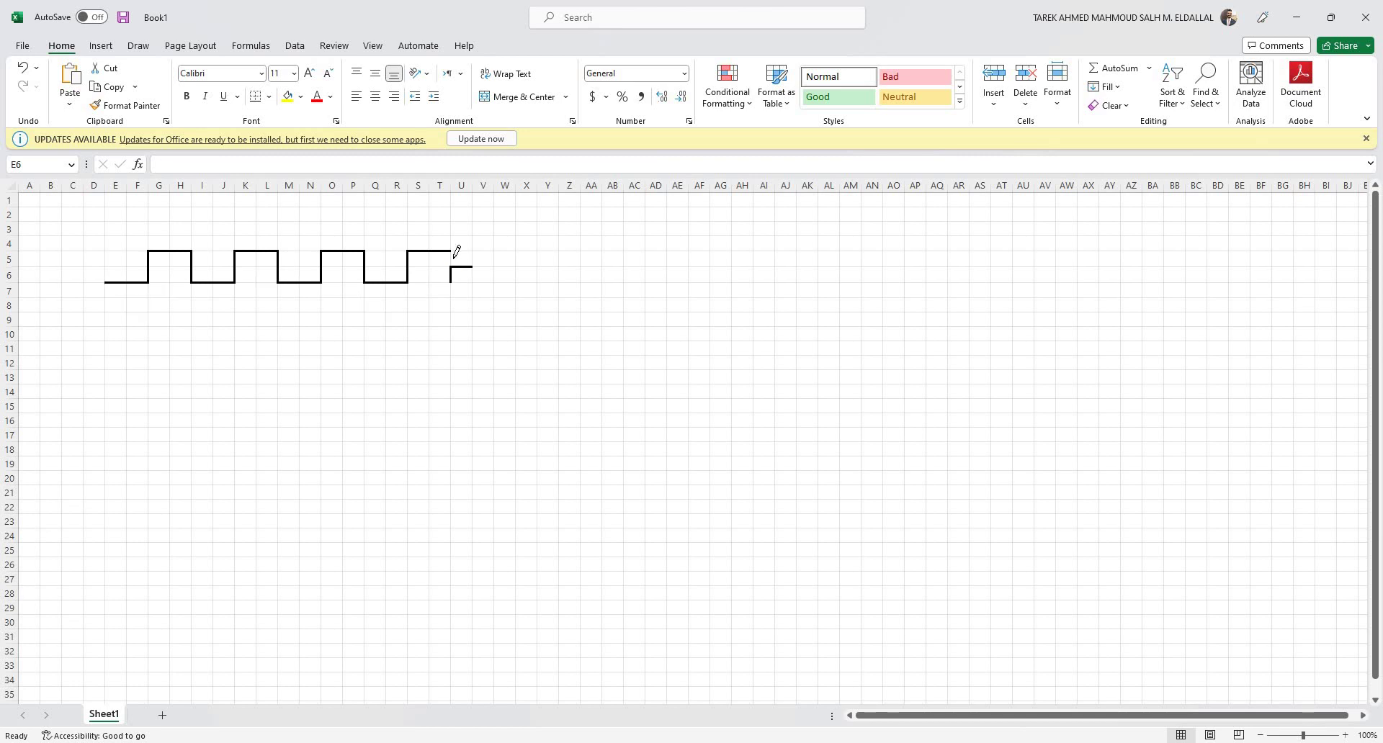
key(ctrl+z)
click(453, 257)
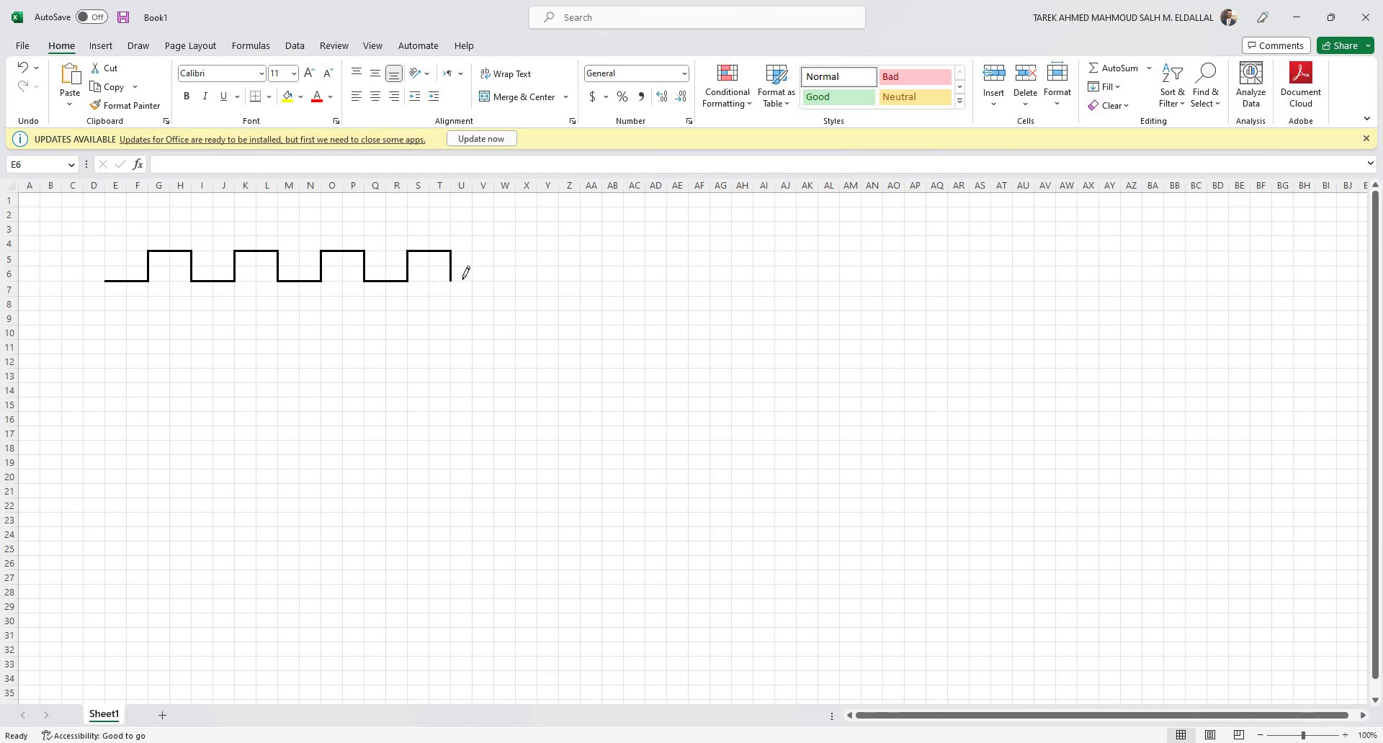
drag(464, 278, 473, 279)
drag(497, 251, 536, 251)
click(537, 264)
drag(587, 263, 581, 253)
Enter a bold 'clk' label in cell D6.
key(Escape)
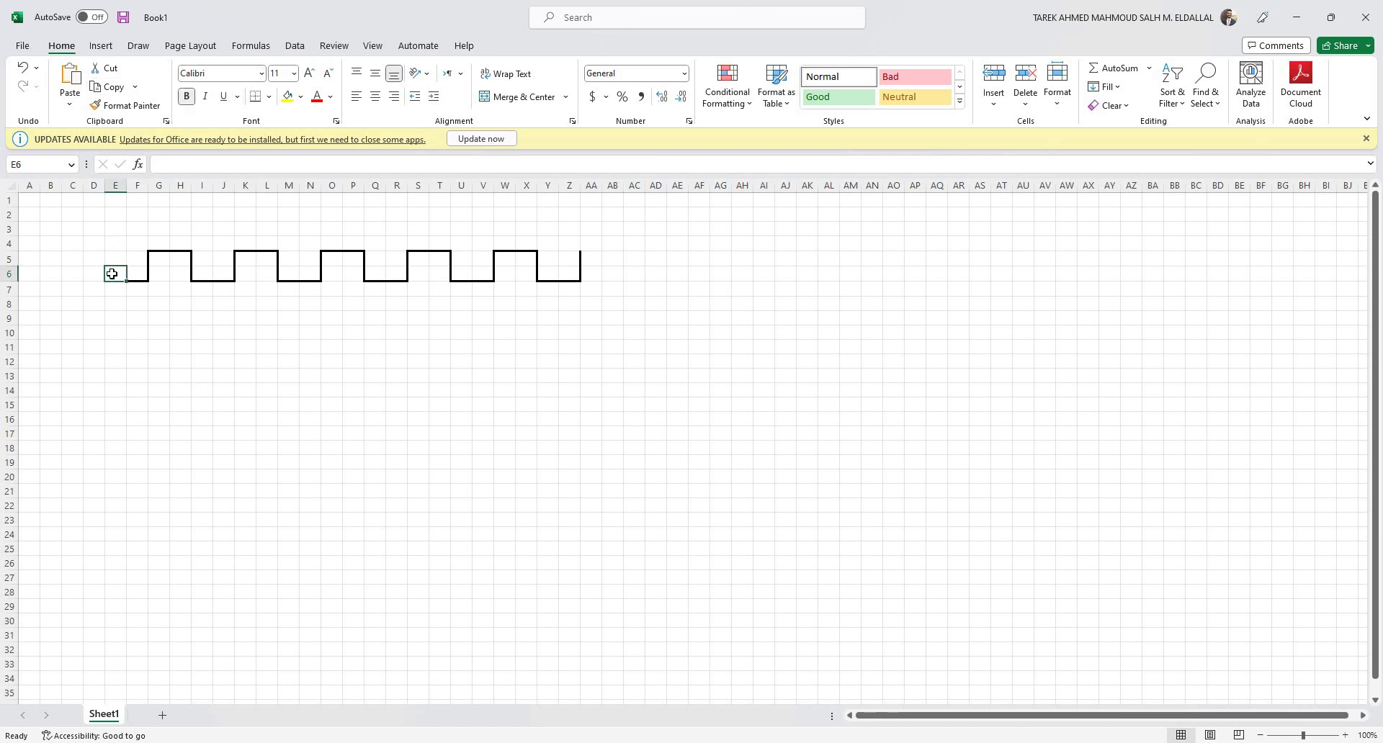
key(Left)
text(c)
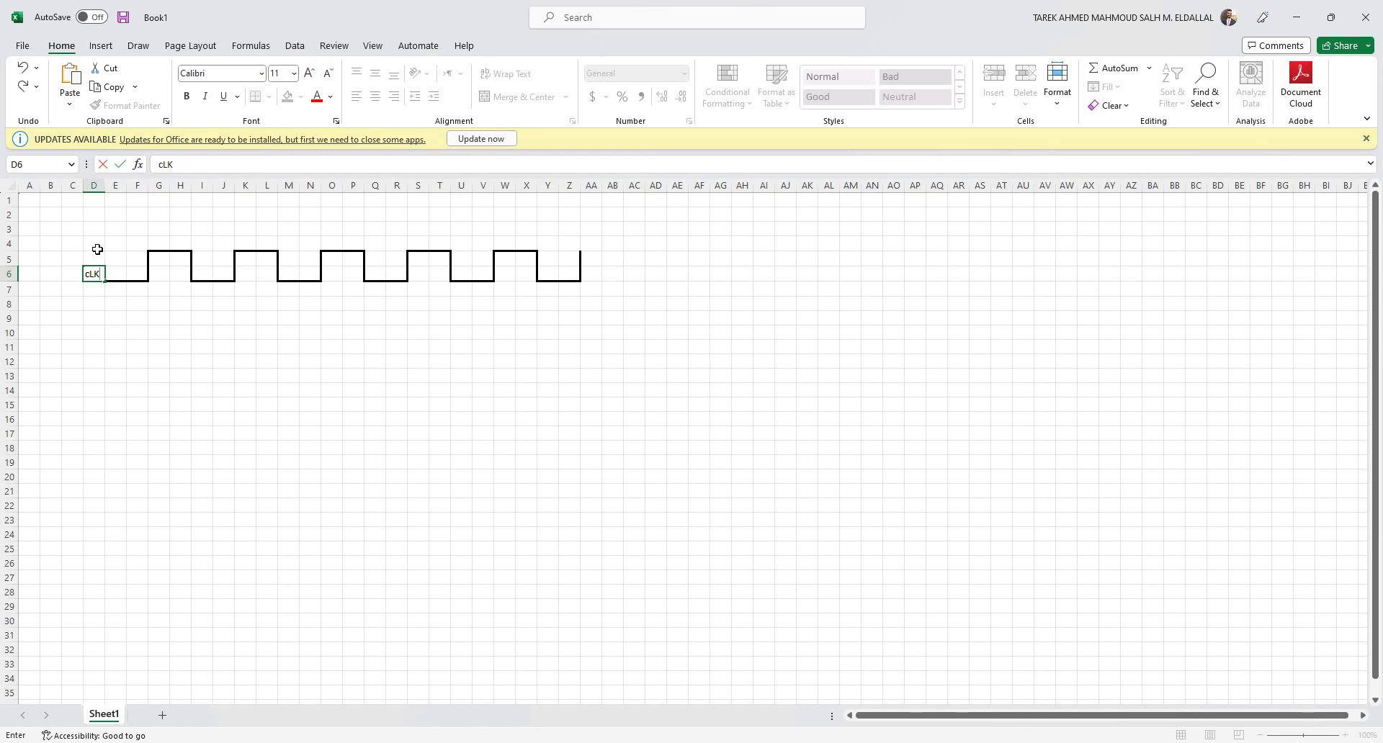
key(F2)
key(shift+Home)
text(clk)
key(shift+Home)
key(ctrl+b)
Set the clk label's font size to 12.
click(315, 79)
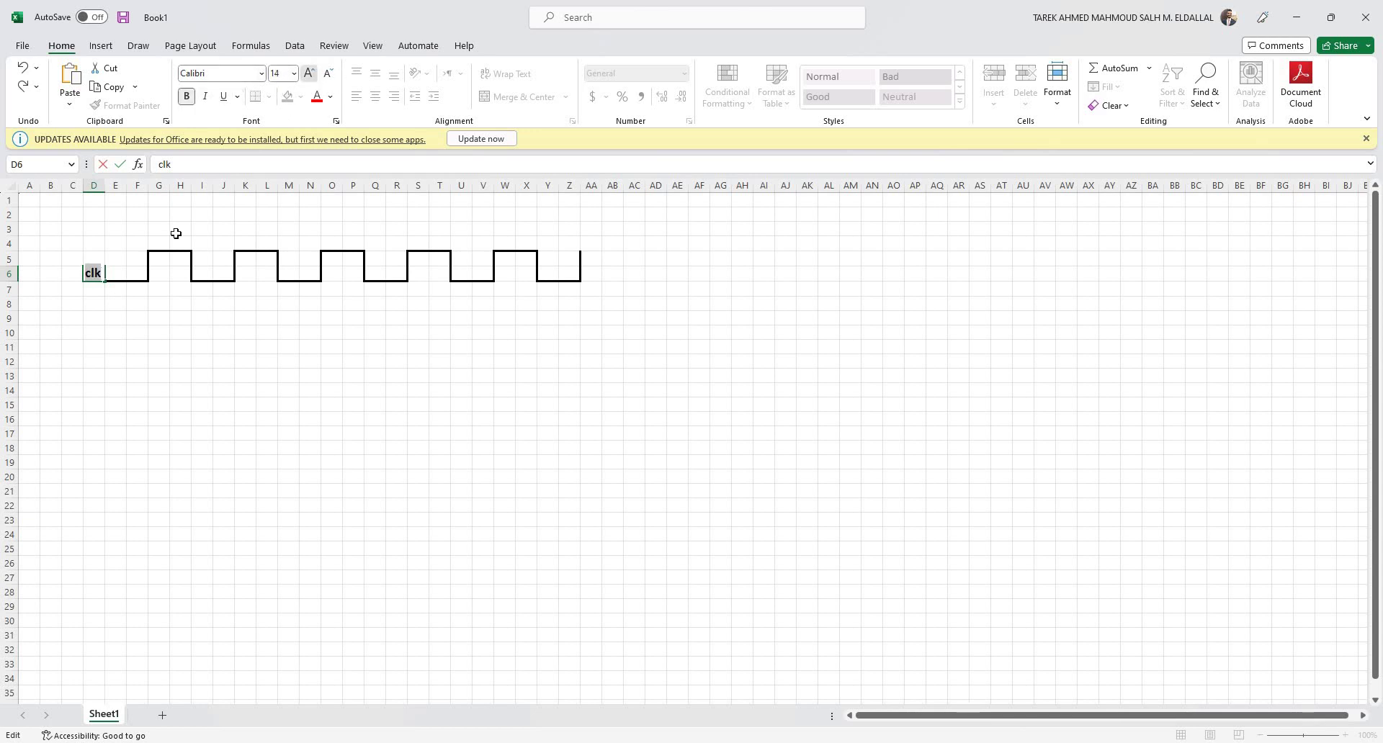
key(ctrl+shift+period)
key(ctrl+shift+period)
key(ctrl+shift+period)
key(Return)
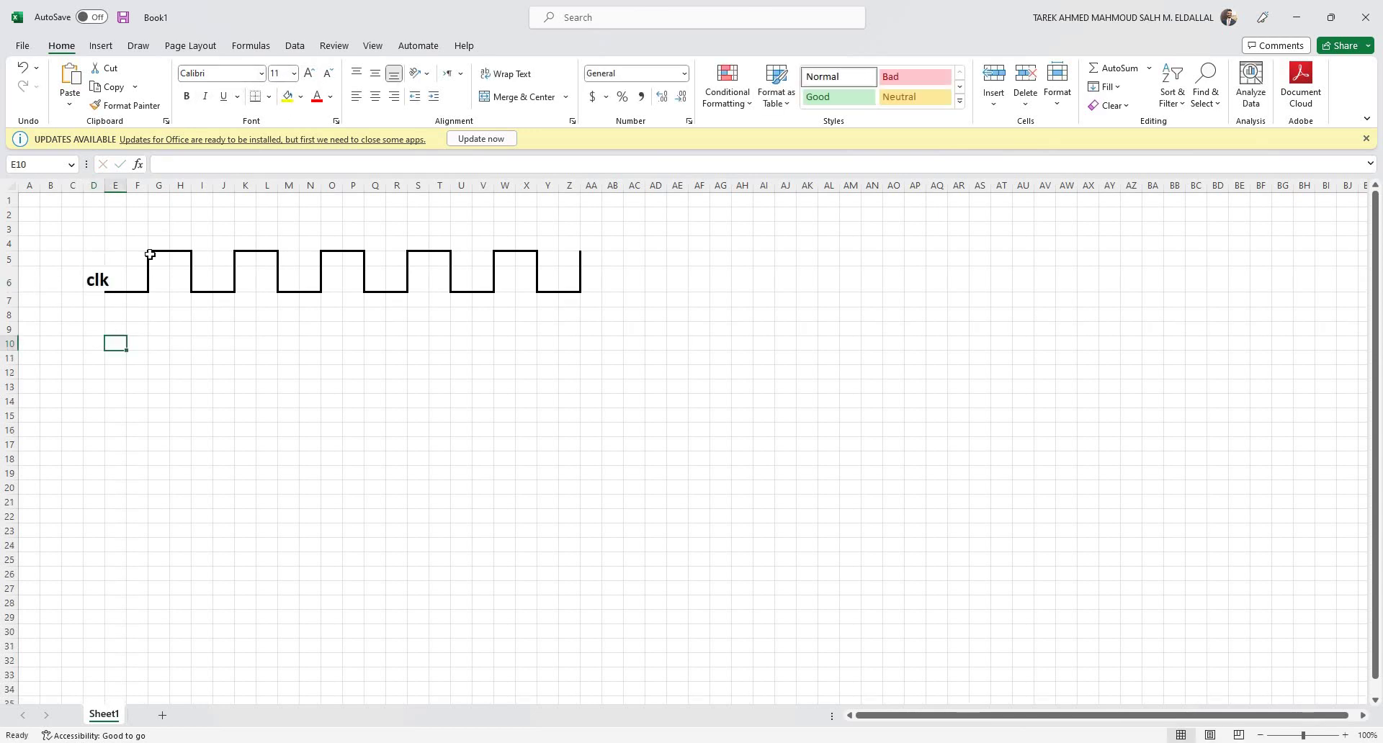
key(Up)
click(326, 75)
click(326, 75)
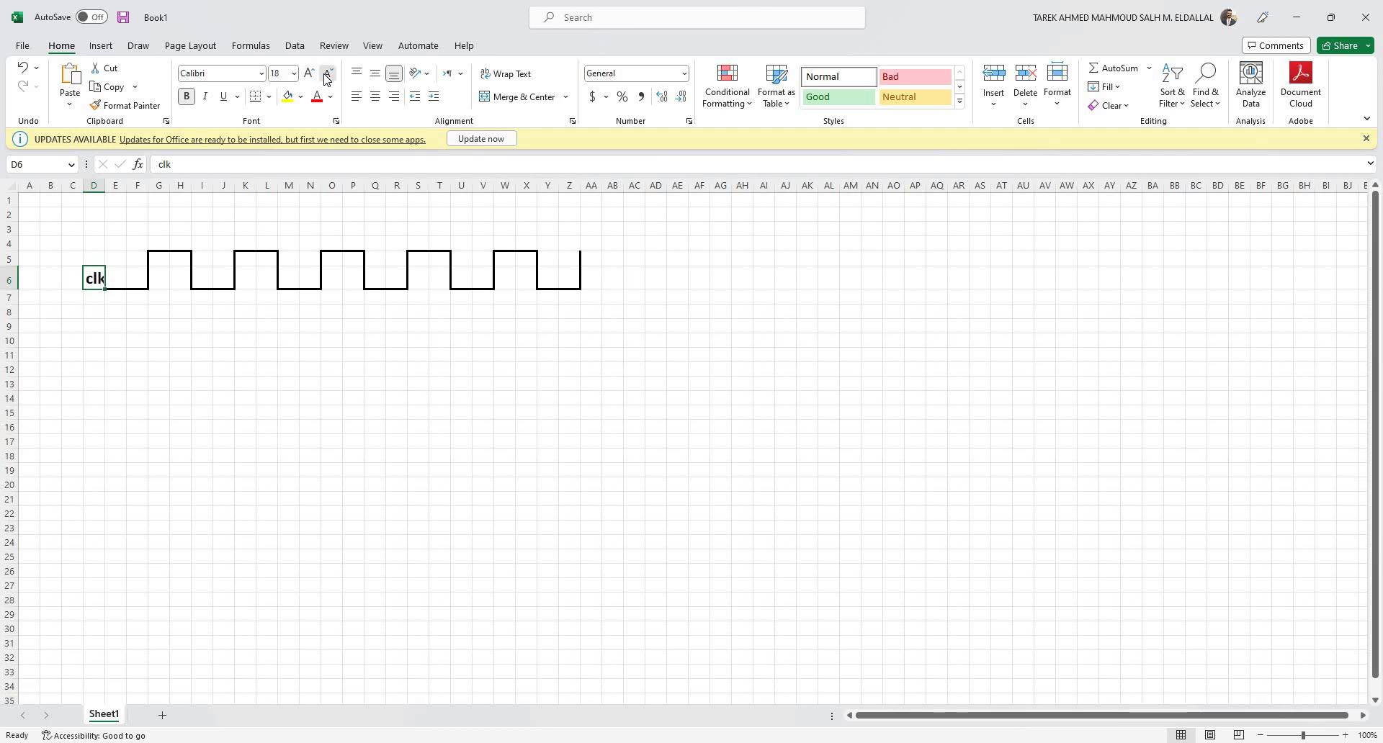
click(326, 76)
click(326, 76)
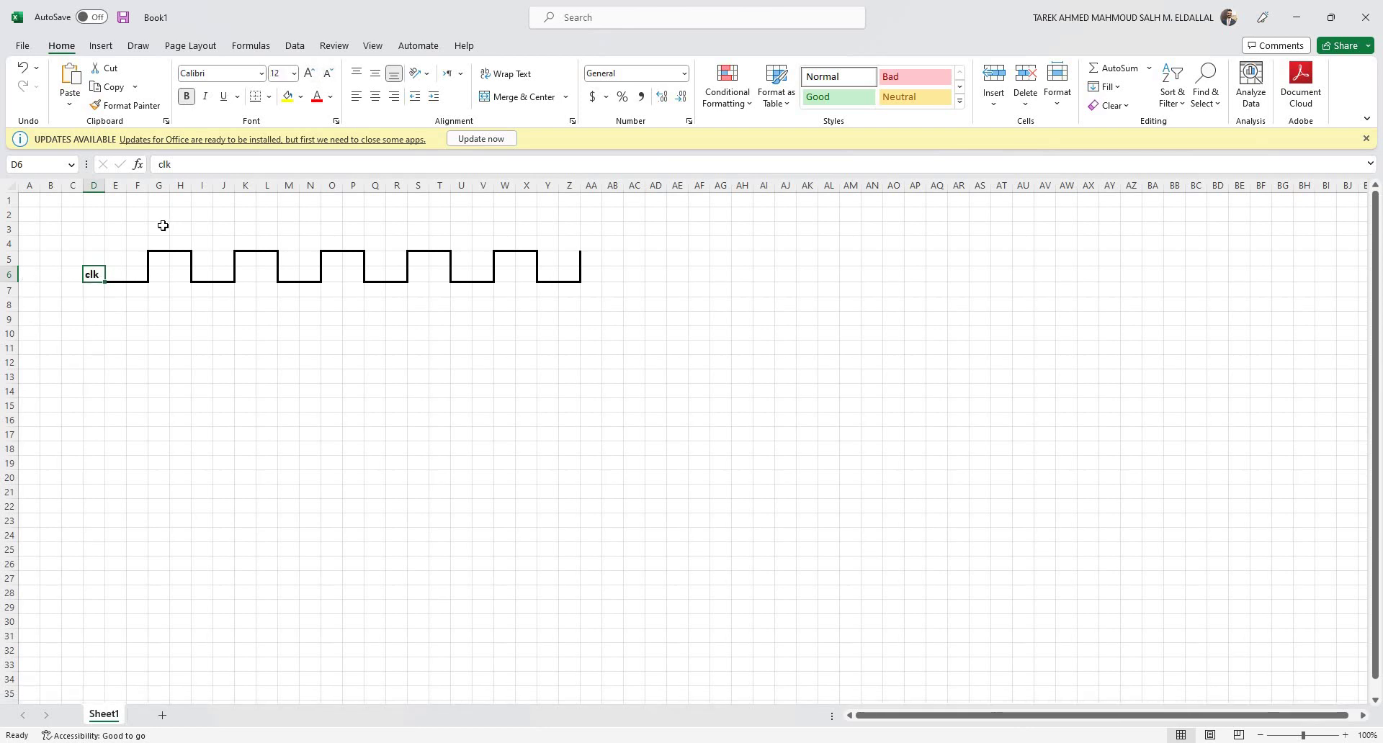
key(Down)
key(Down)
key(Down)
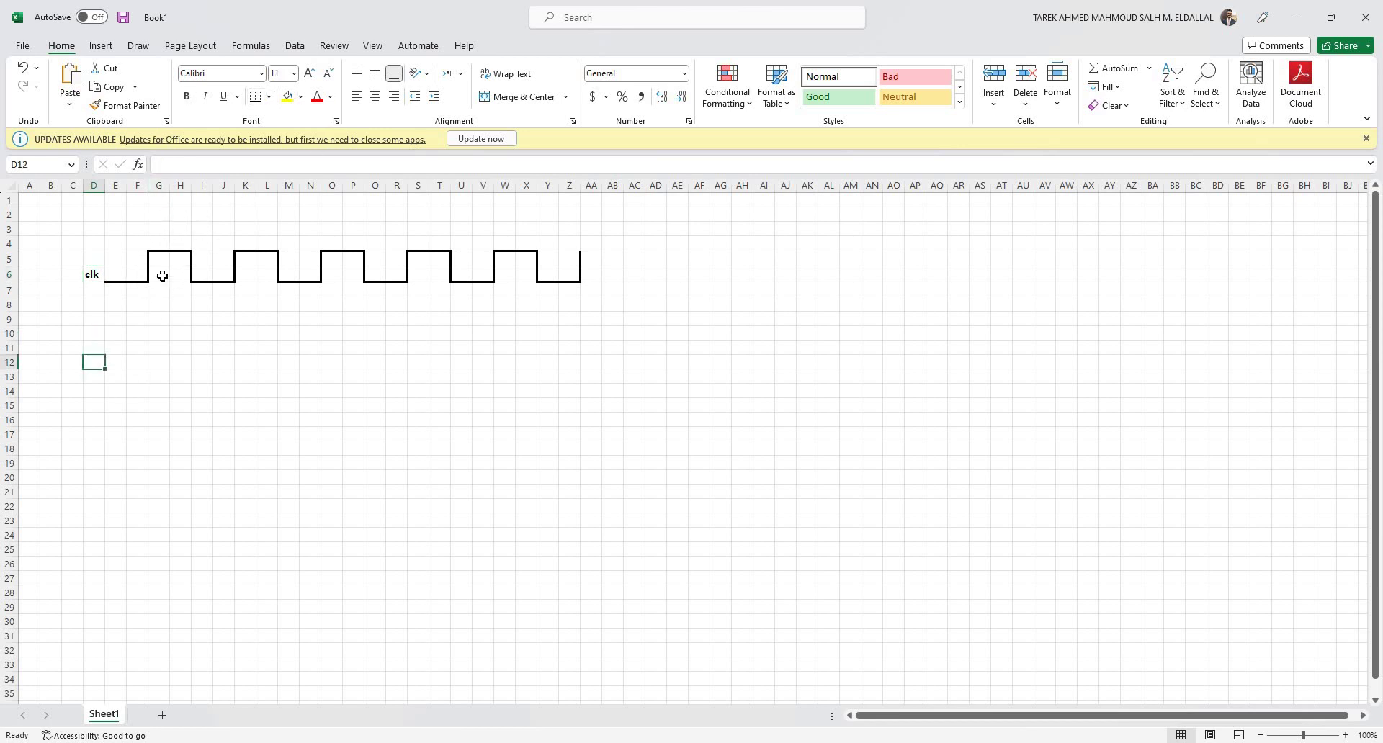
Select the dash-dot border line style for drawing.
click(272, 102)
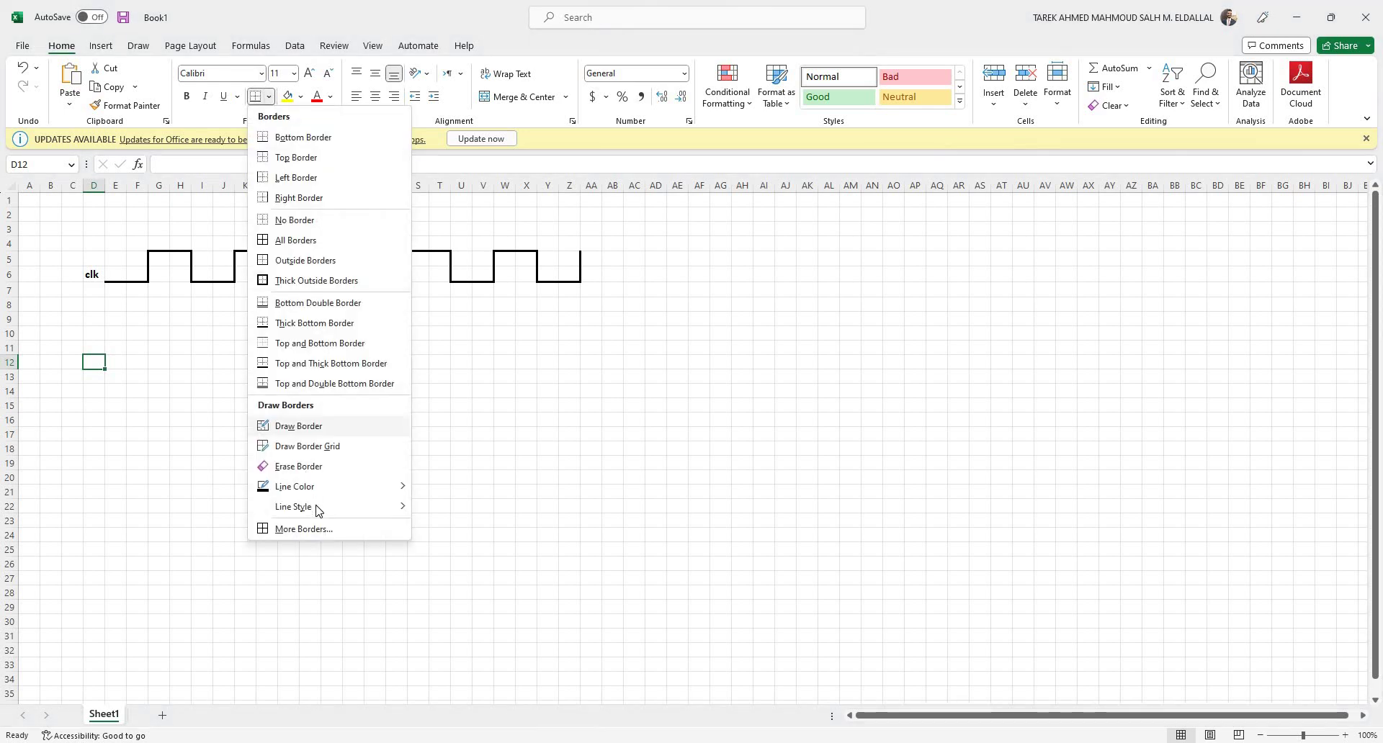
mouse_move(319, 512)
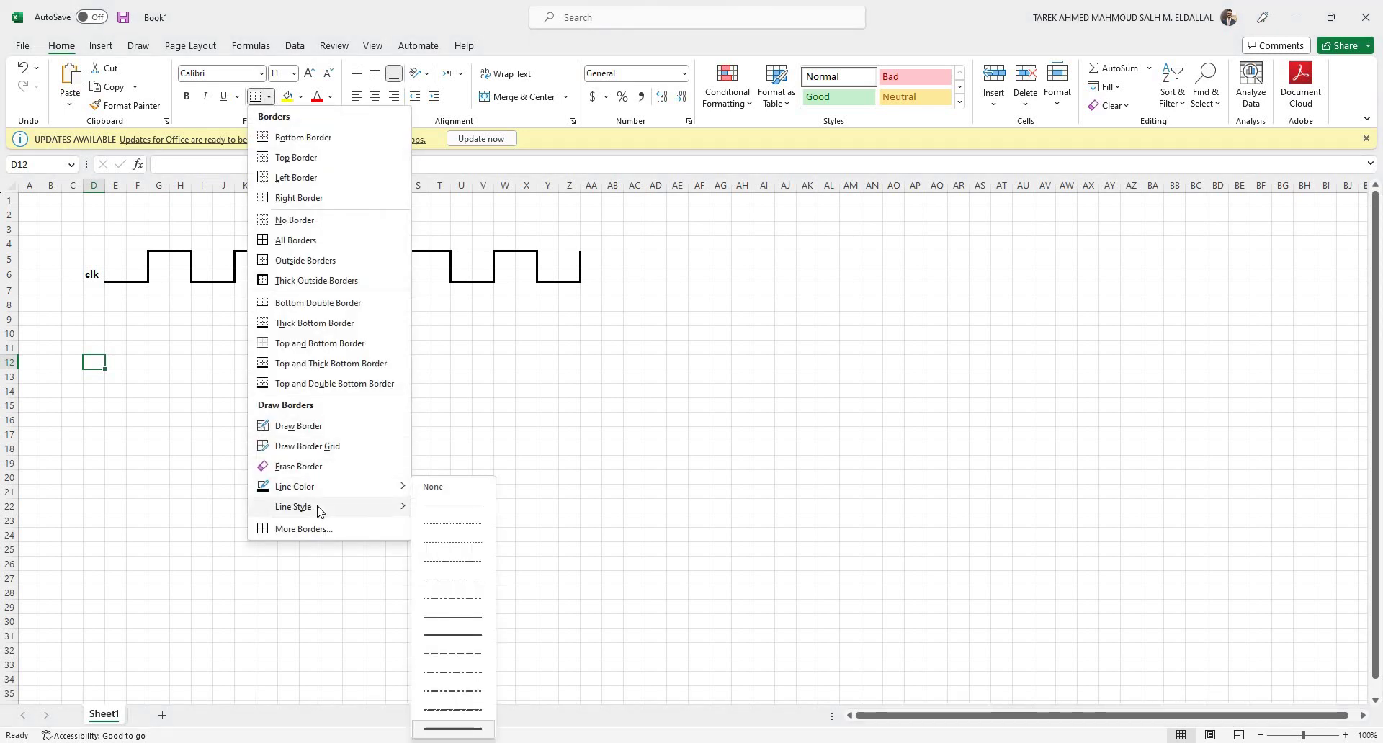
click(452, 599)
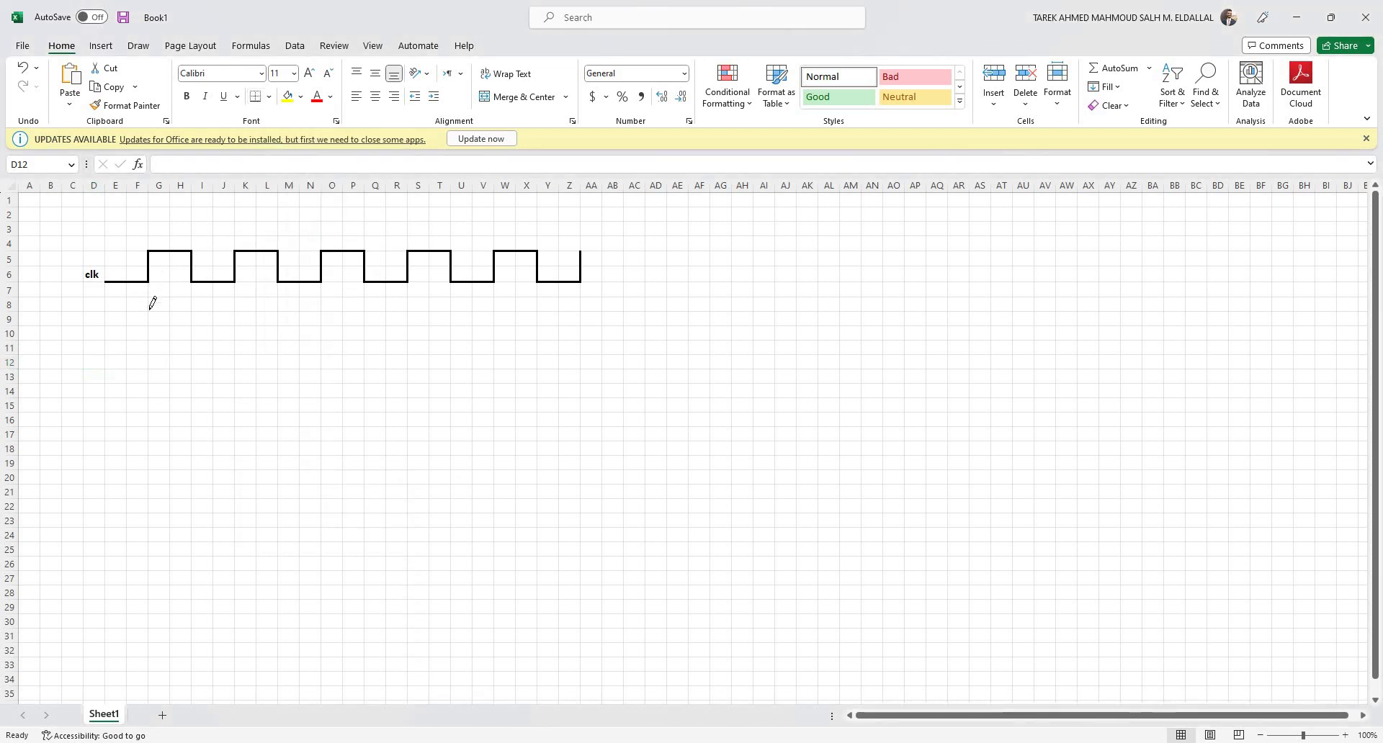
Draw six dash-dot guide lines from each clk rising edge down to row 28.
drag(152, 303, 148, 525)
drag(238, 315, 238, 584)
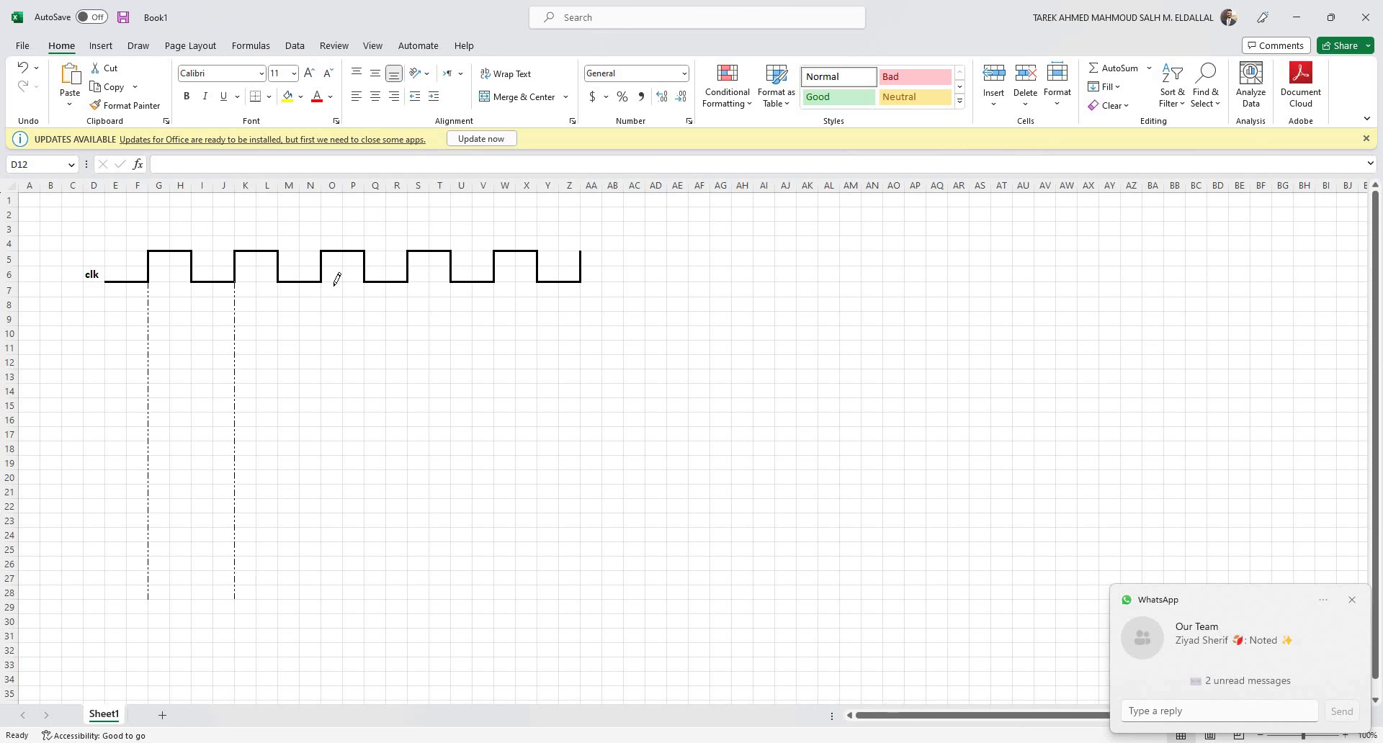
drag(323, 283, 319, 595)
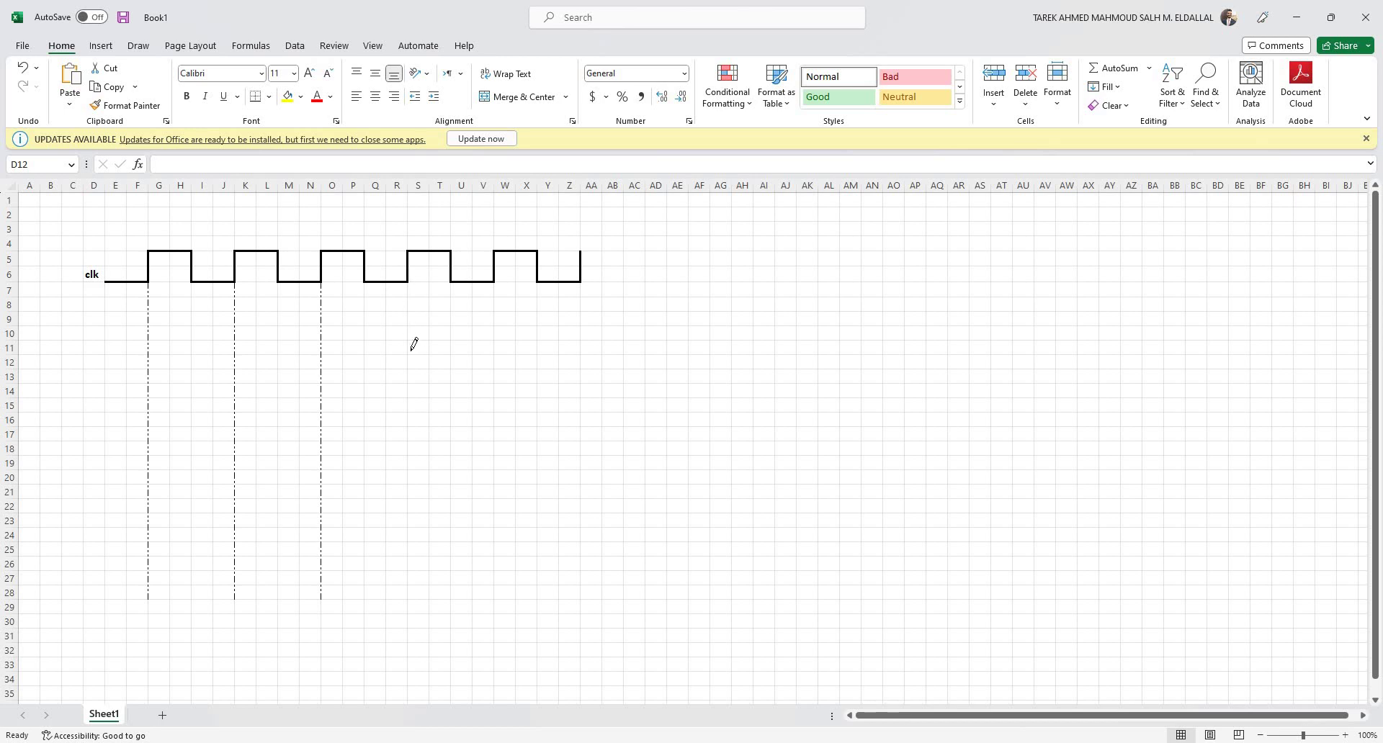
drag(414, 344, 404, 588)
drag(474, 583, 567, 447)
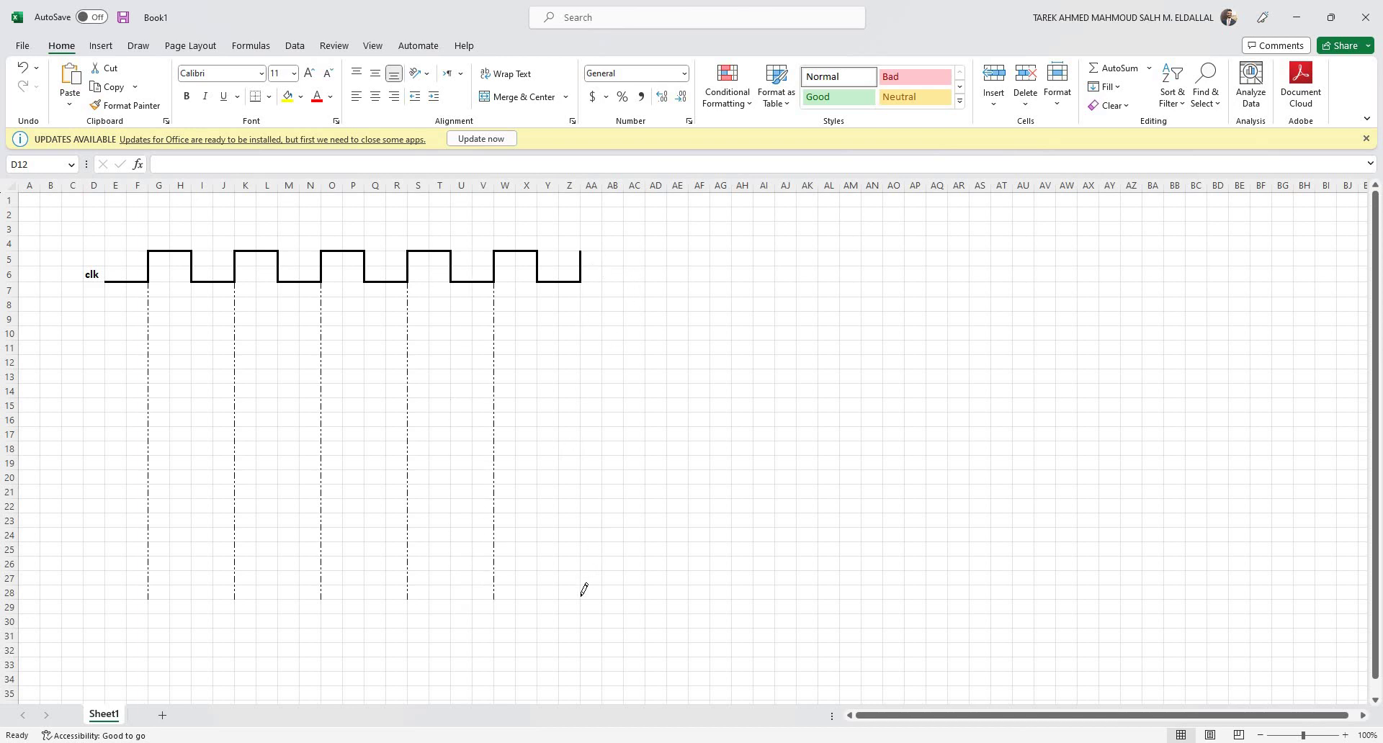
drag(583, 590, 580, 586)
click(270, 96)
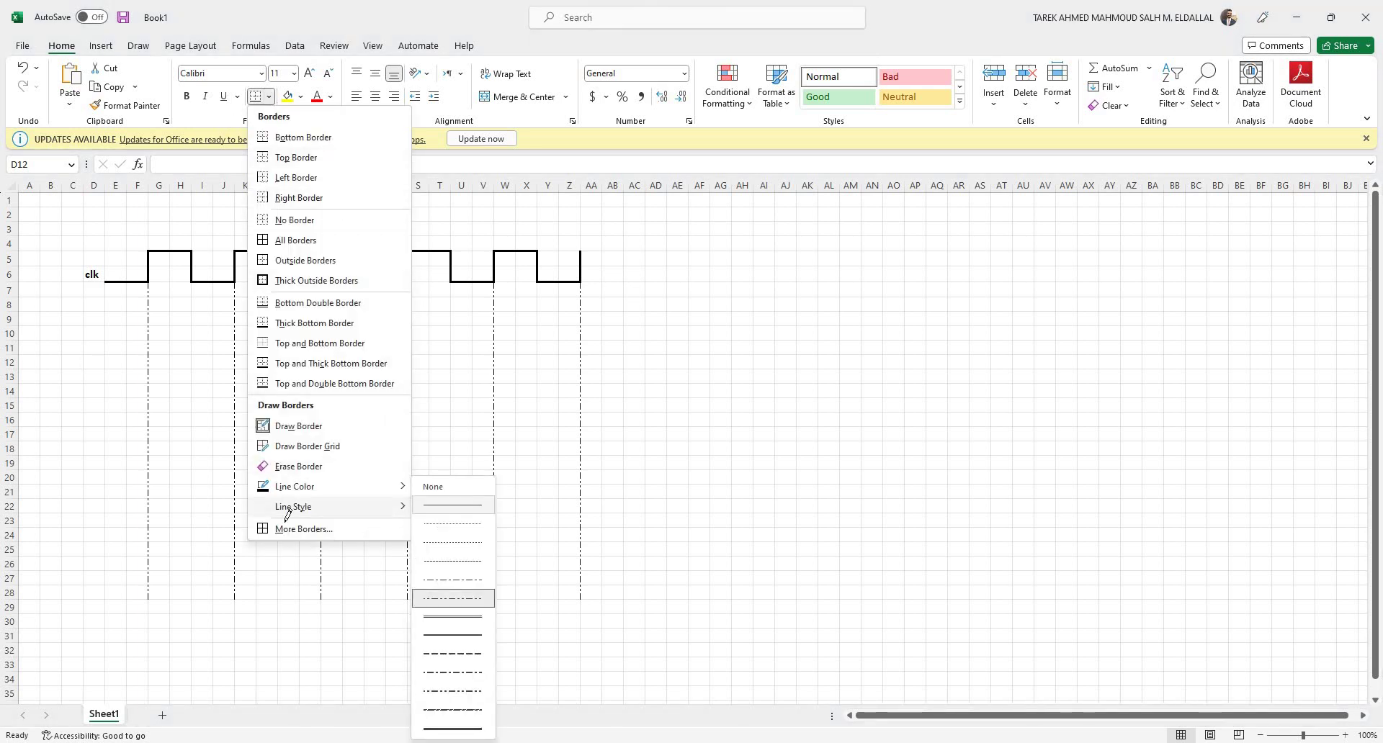
click(111, 378)
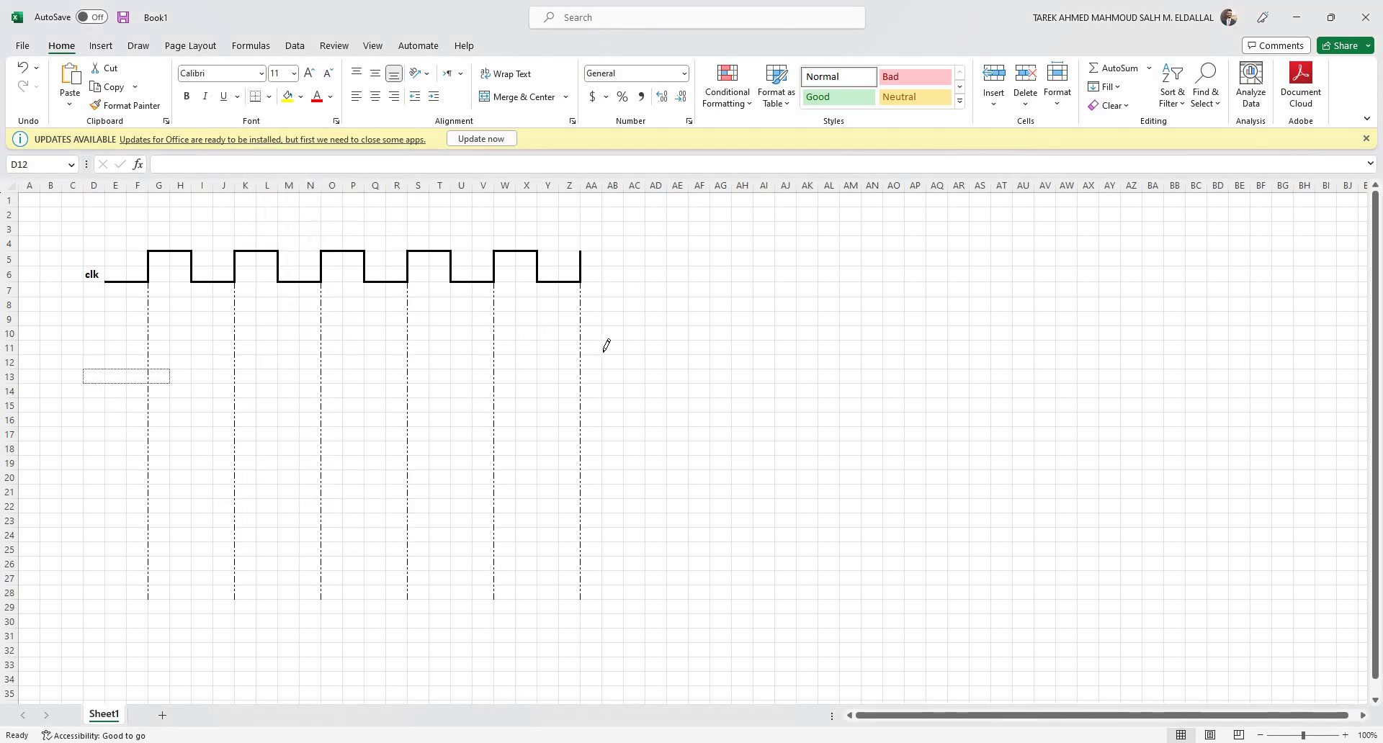
Draw thin horizontal lines along the bottoms of rows 12, 20 and 28.
drag(607, 345, 925, 366)
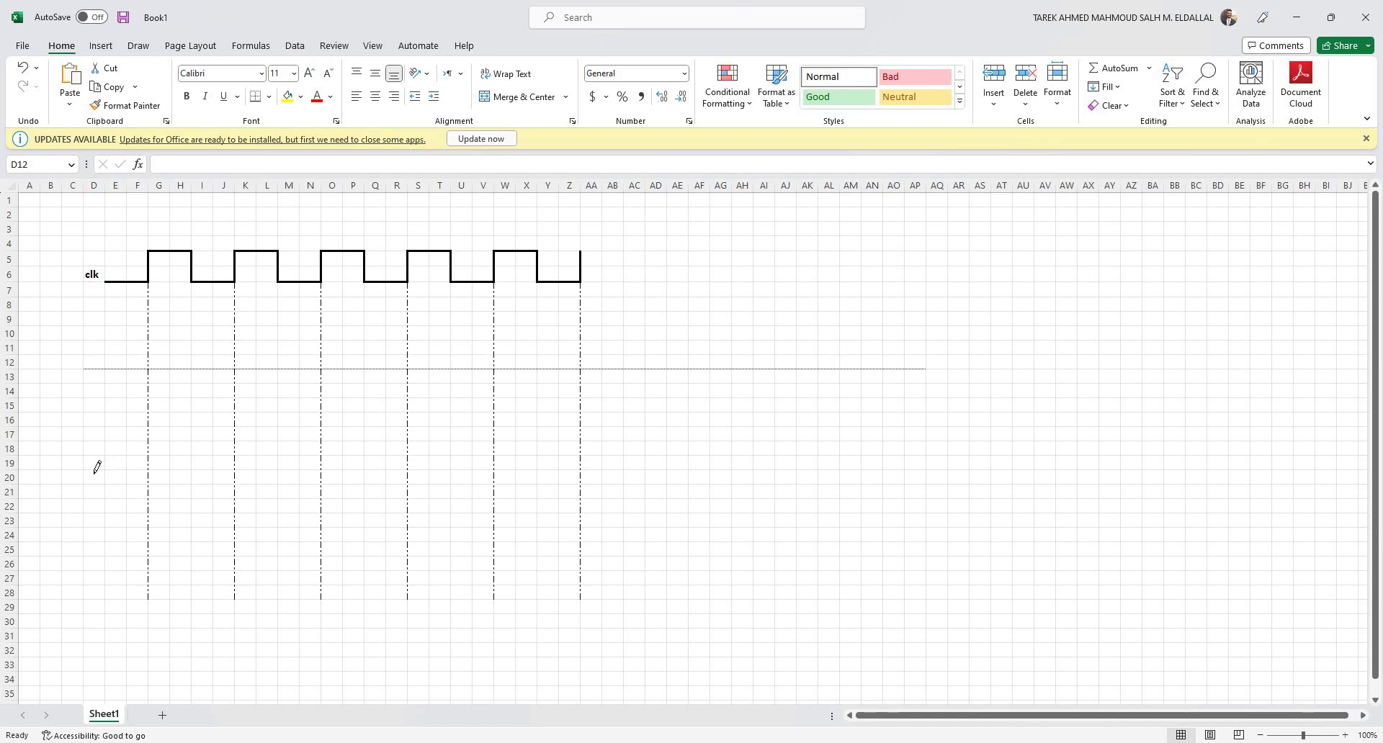
mouse_move(87, 481)
mouse_down()
mouse_move(947, 465)
mouse_move(929, 479)
mouse_up()
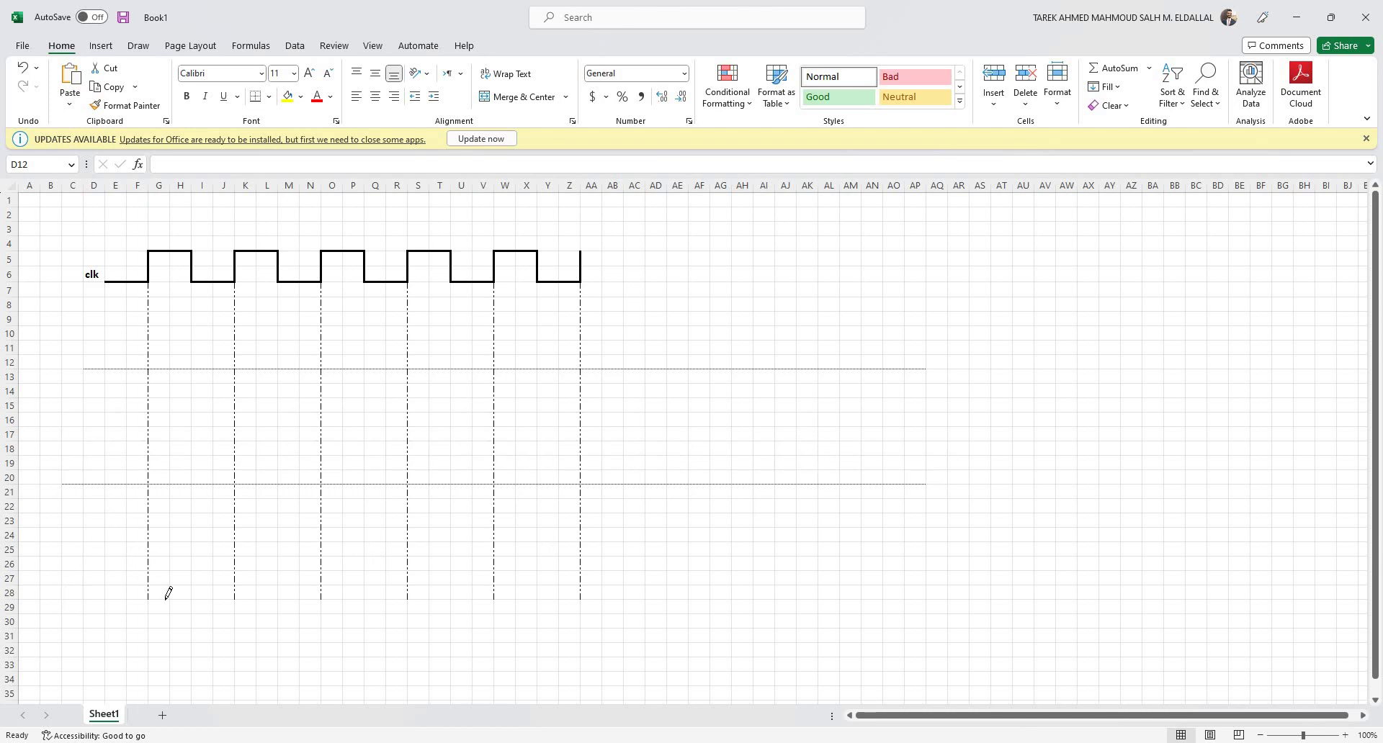
mouse_move(168, 593)
mouse_down()
mouse_move(896, 617)
mouse_move(612, 584)
mouse_up()
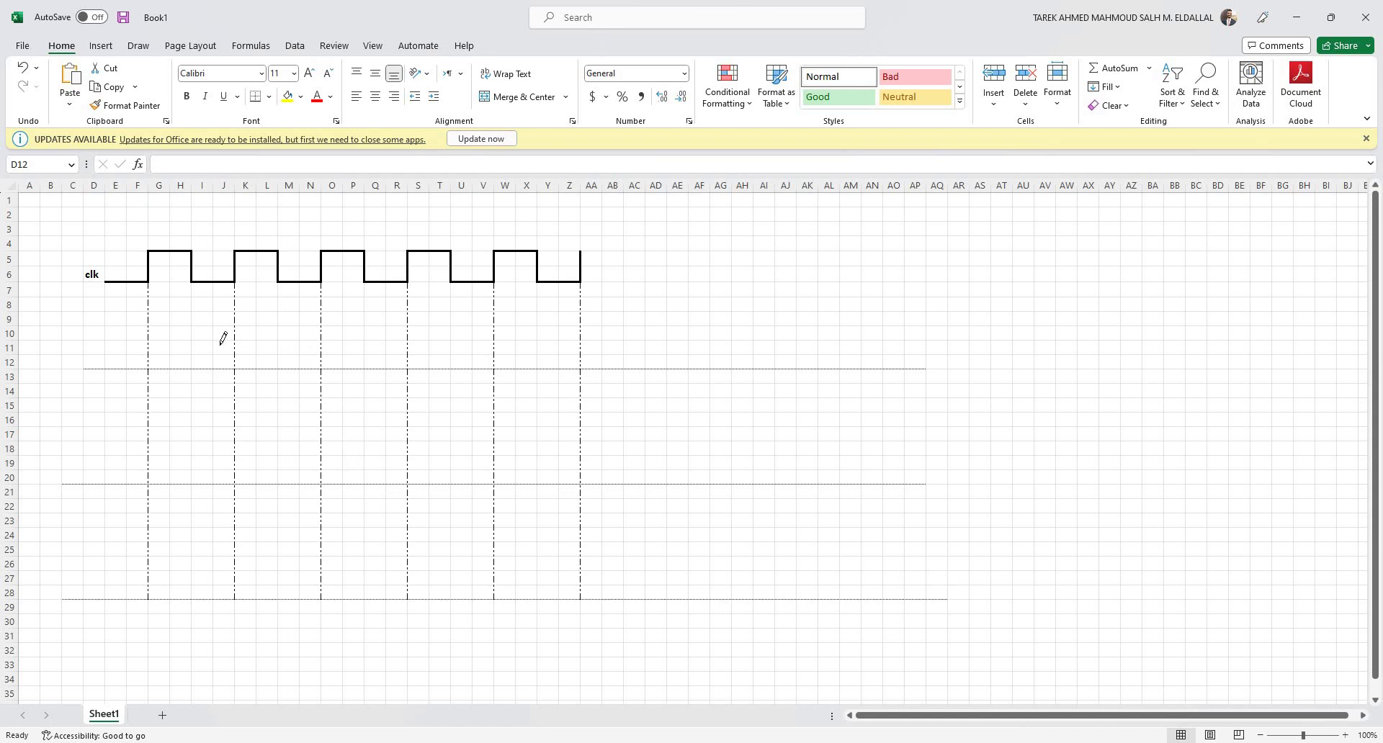
Switch to thick borders and draw Q0's low start, first rising edge and high level to column K.
click(265, 101)
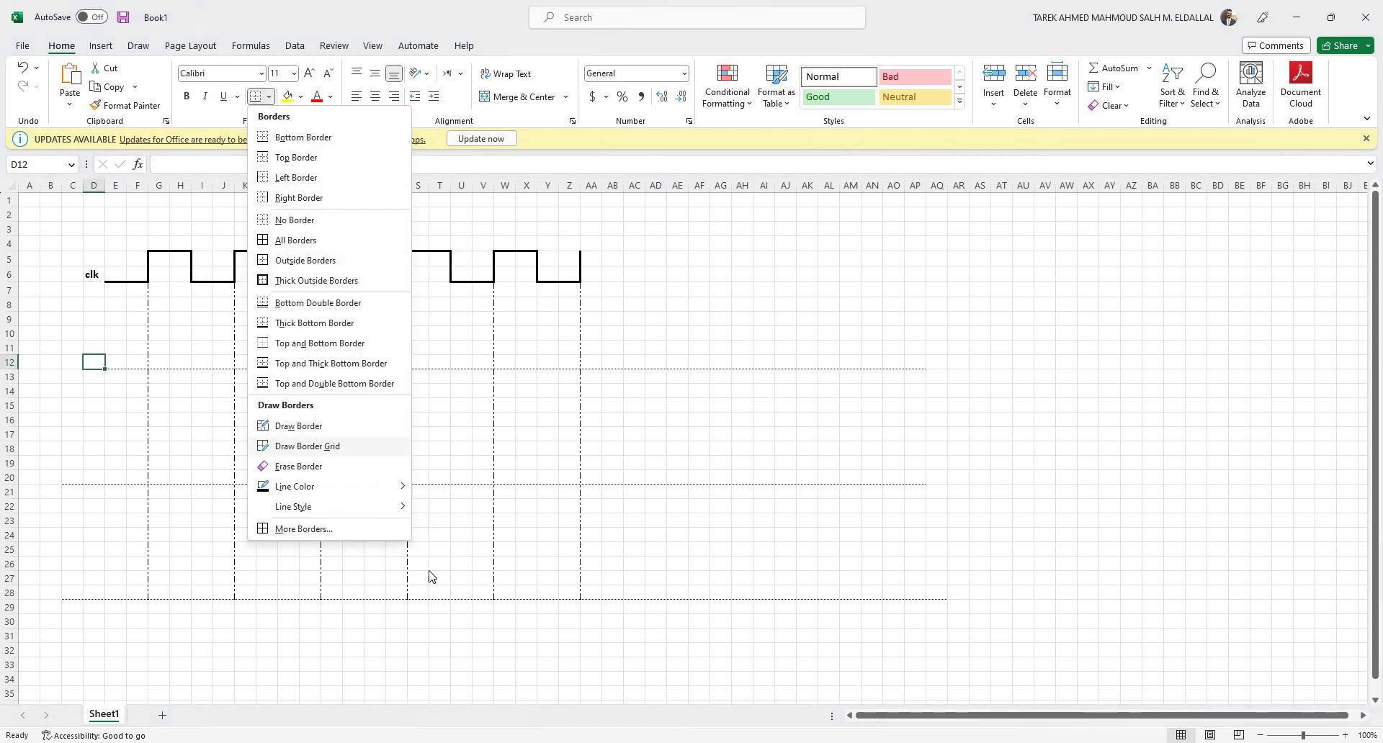
mouse_move(338, 506)
click(452, 626)
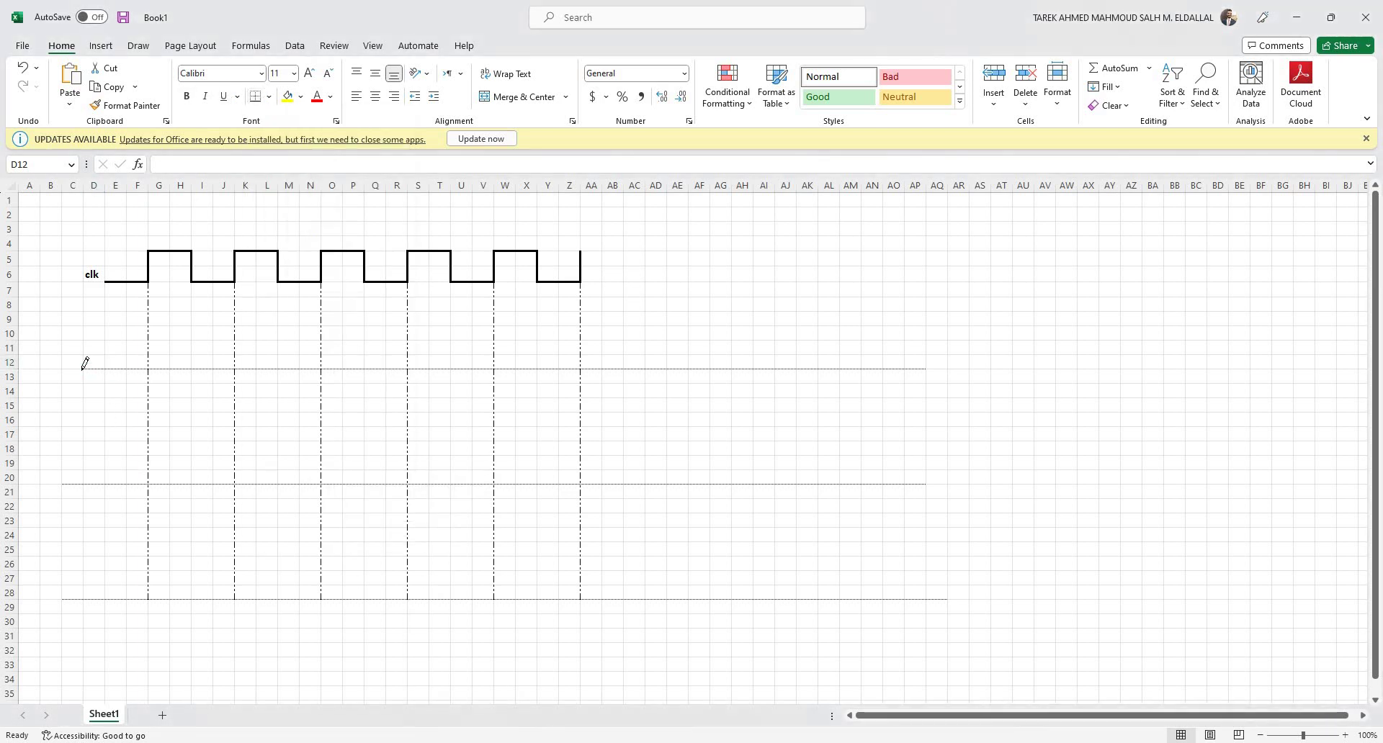
click(136, 366)
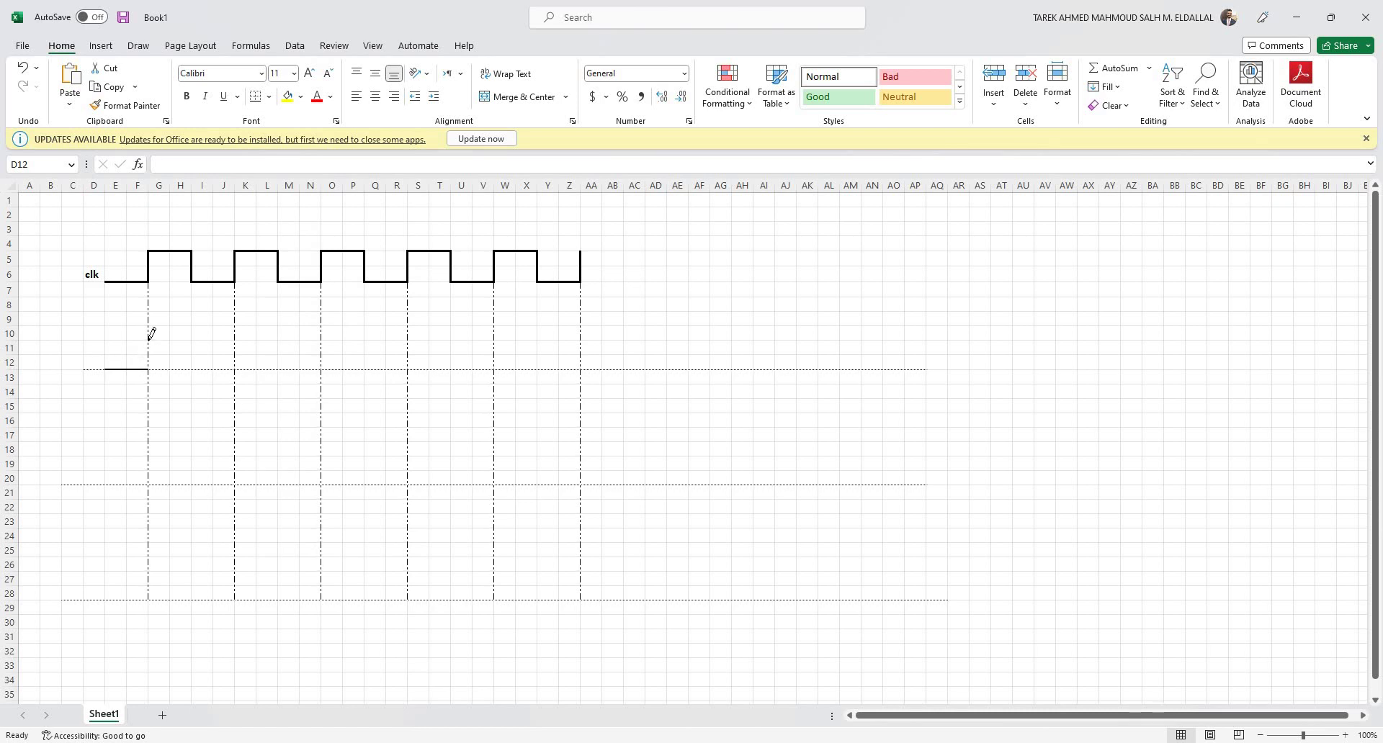
click(149, 339)
drag(149, 340, 235, 340)
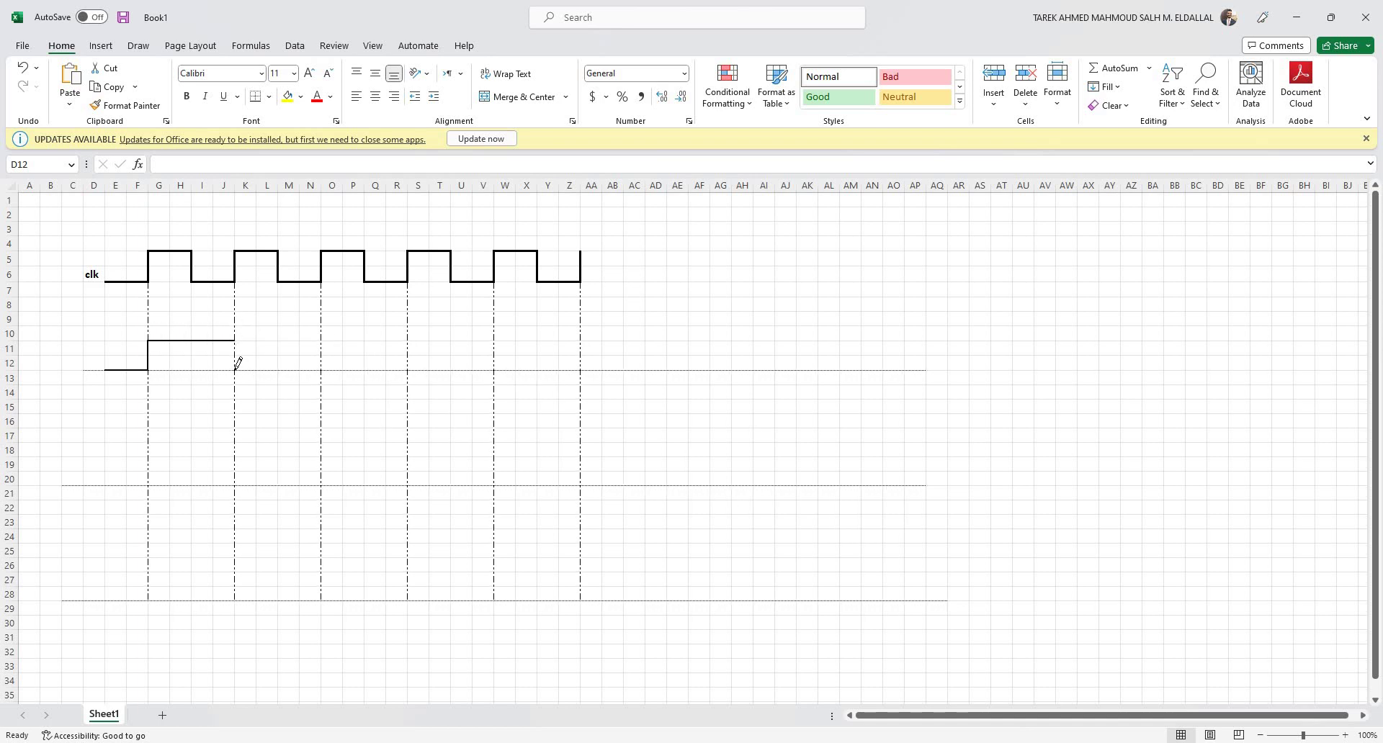
drag(238, 360, 237, 363)
Complete the Q0 wave from K12 through column Z, undoing and erasing misdrawn pieces.
key(ctrl+z)
mouse_move(251, 370)
mouse_down()
mouse_move(321, 369)
mouse_move(322, 337)
mouse_up()
key(ctrl+z)
drag(322, 343, 406, 355)
drag(413, 368, 474, 369)
drag(471, 340, 536, 339)
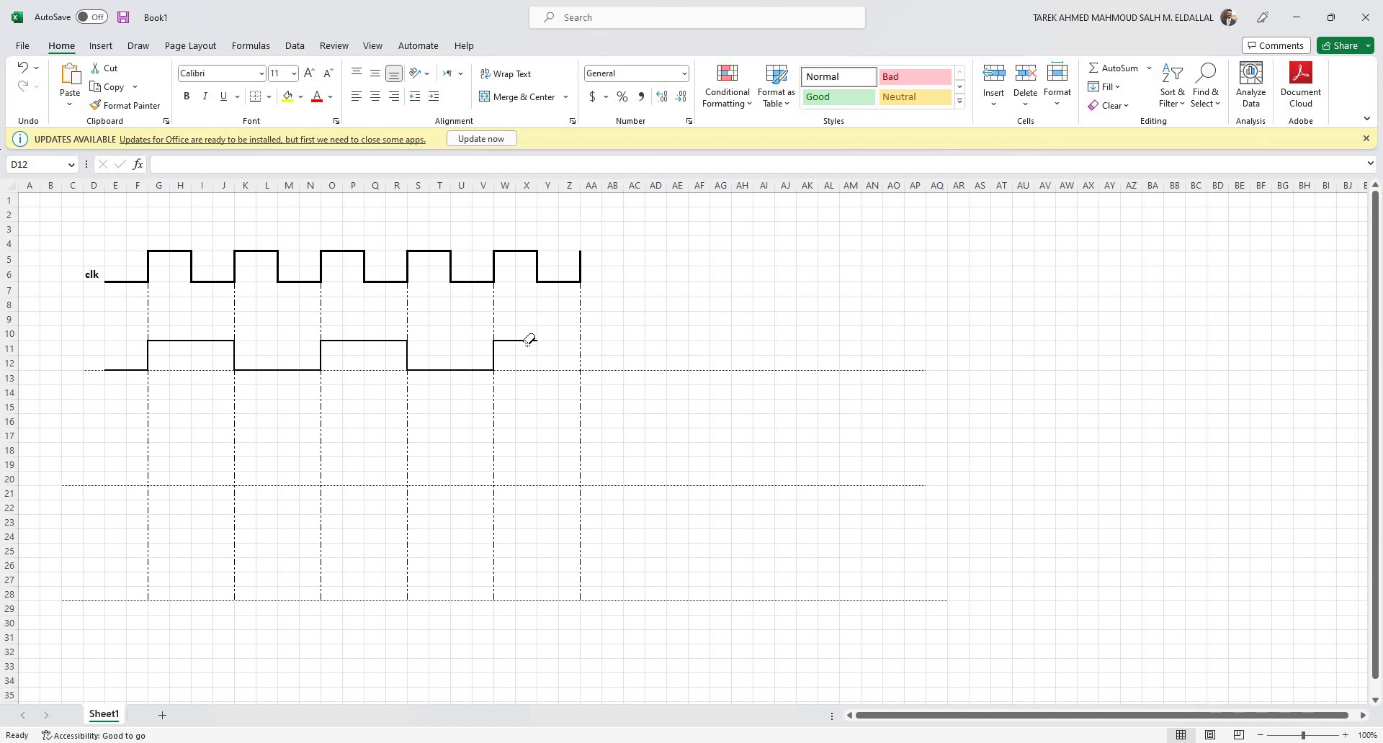
shift+click(512, 340)
shift+click(498, 340)
Enter a bold 'Q0' label in cell D12.
click(93, 368)
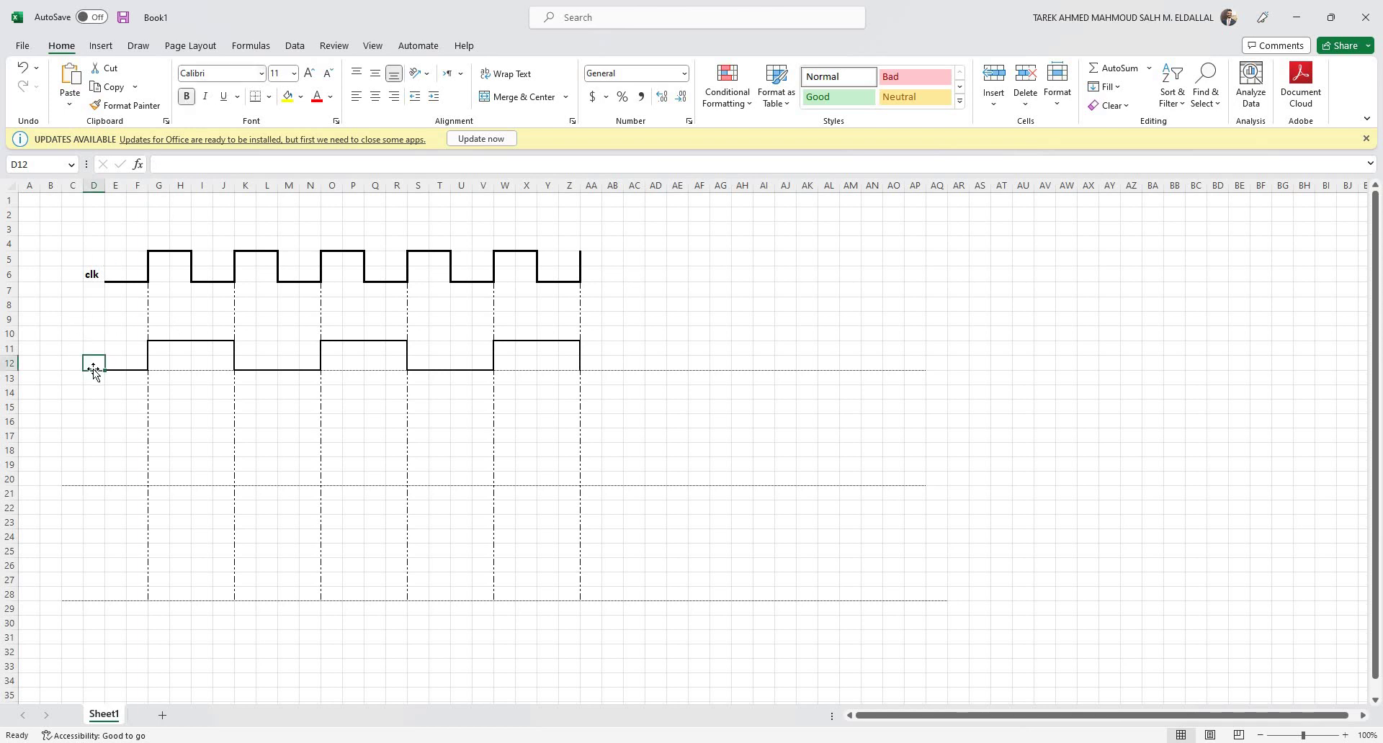
text(q)
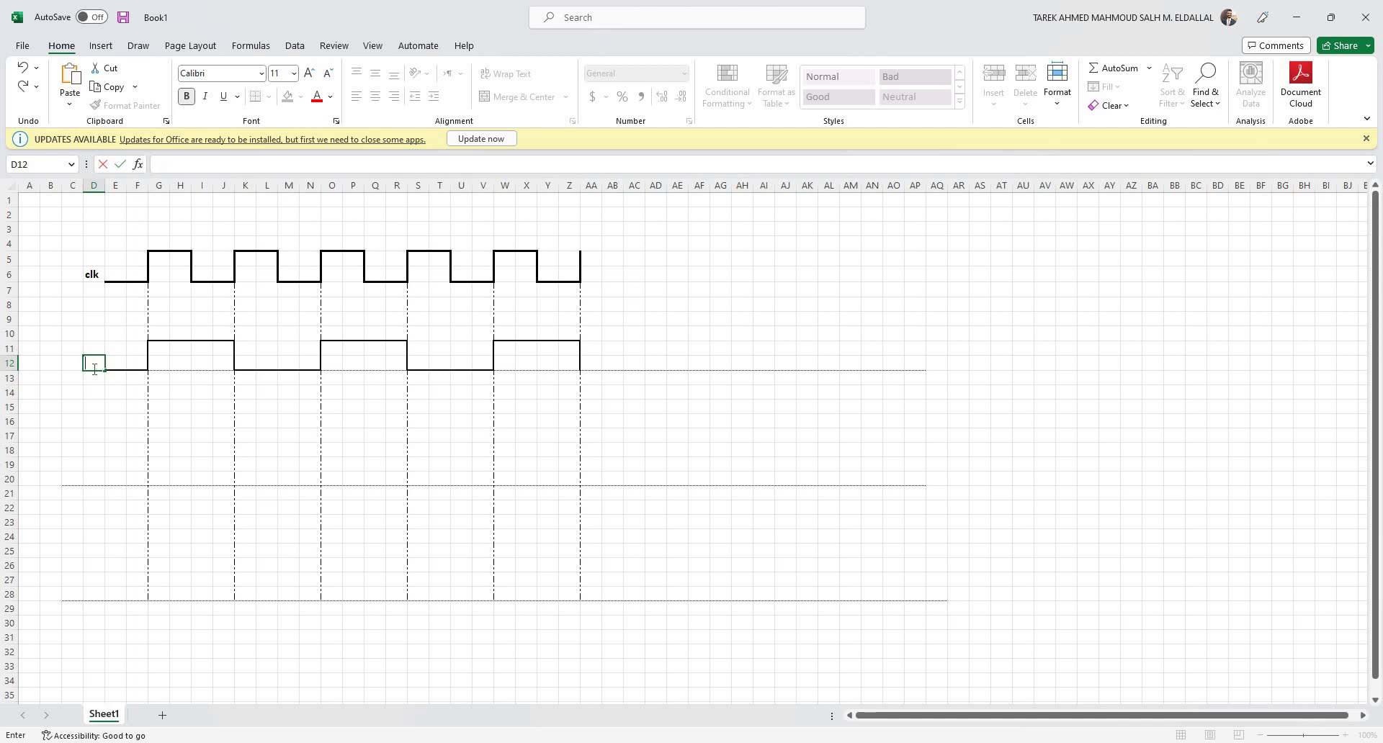
text(0)
key(Return)
key(Return)
click(93, 476)
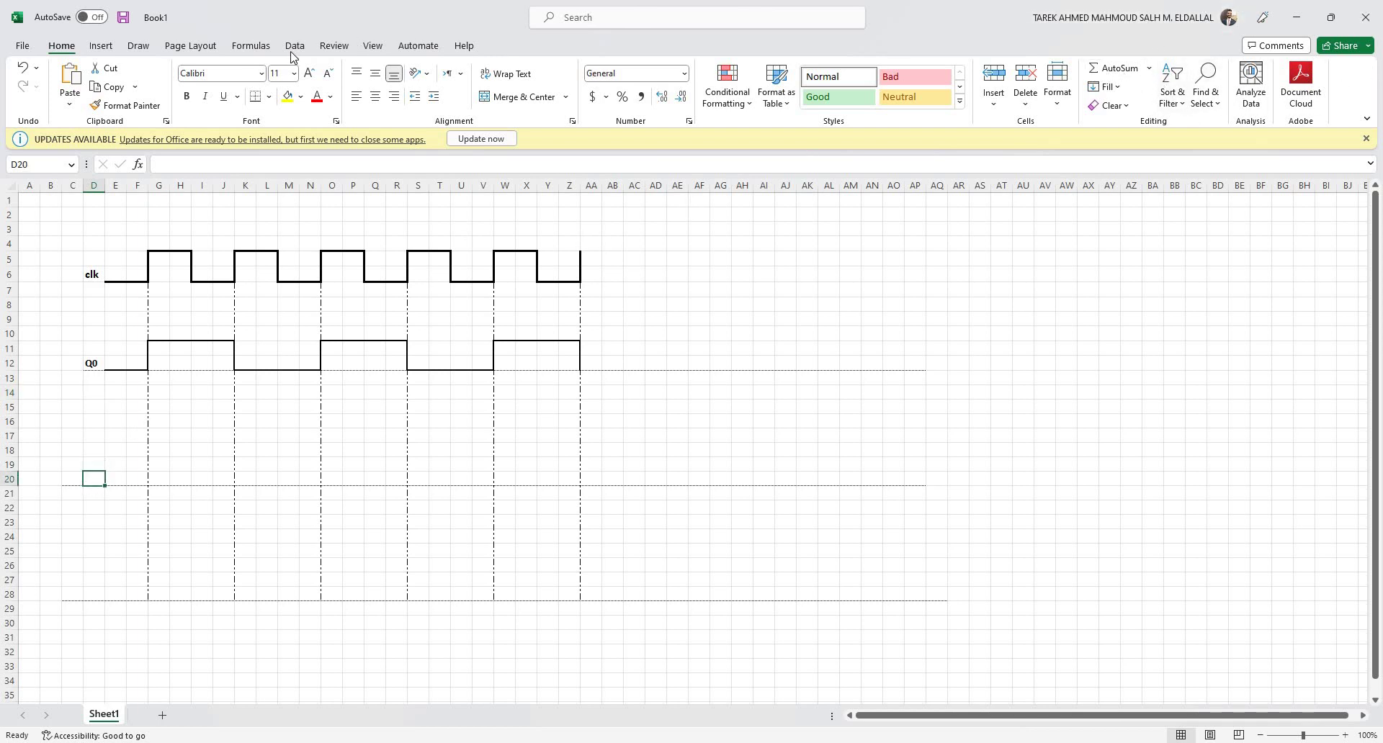
Insert the Combining Double Macron overbar after Q in D20 from the Symbol dialog.
scroll(1188, 82, down, 1)
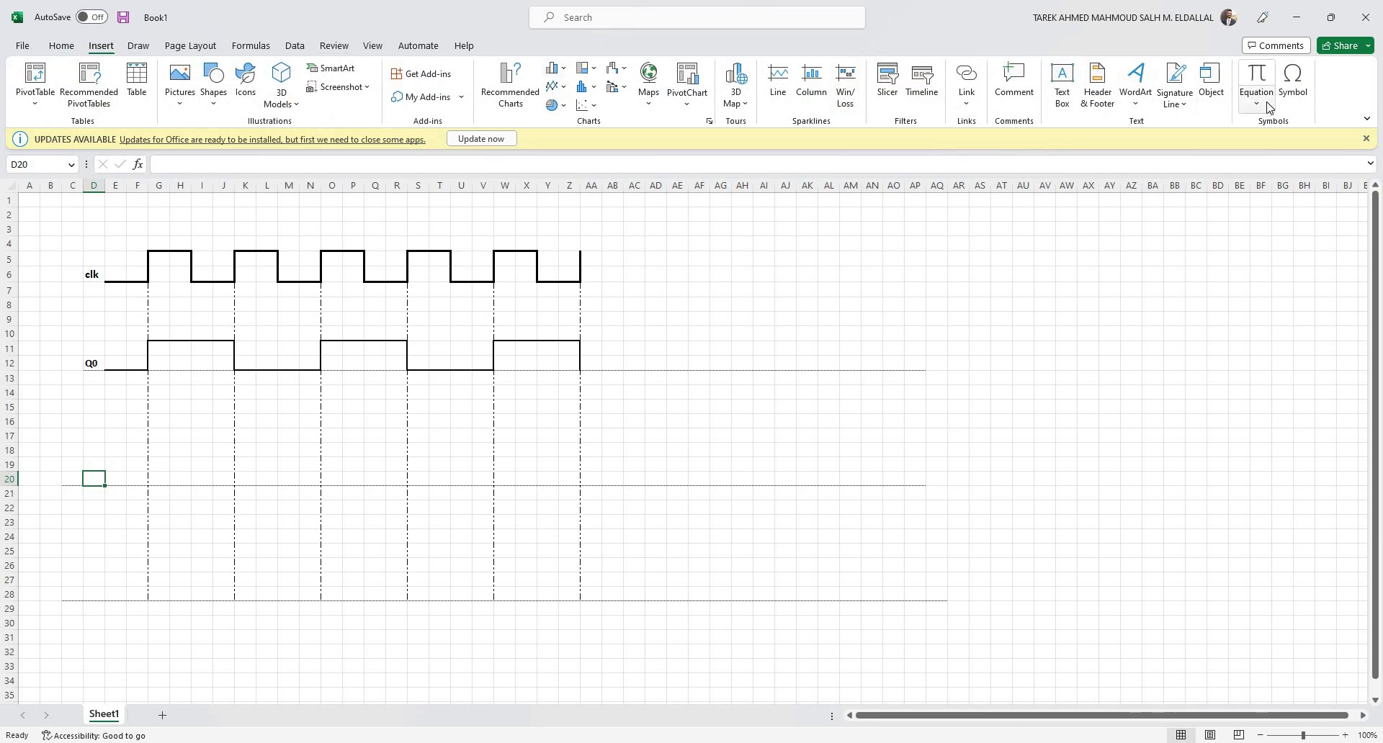
click(1257, 100)
click(1293, 95)
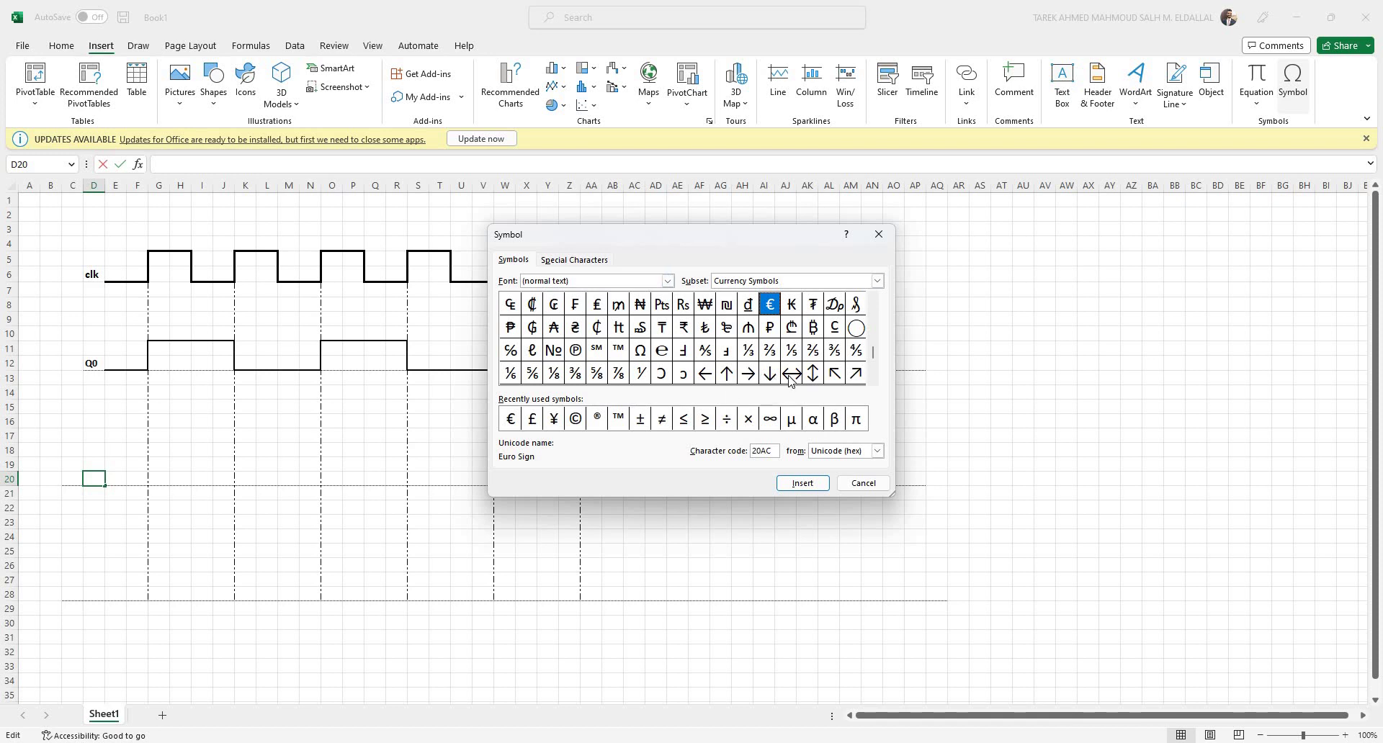
scroll(623, 376, up, 3)
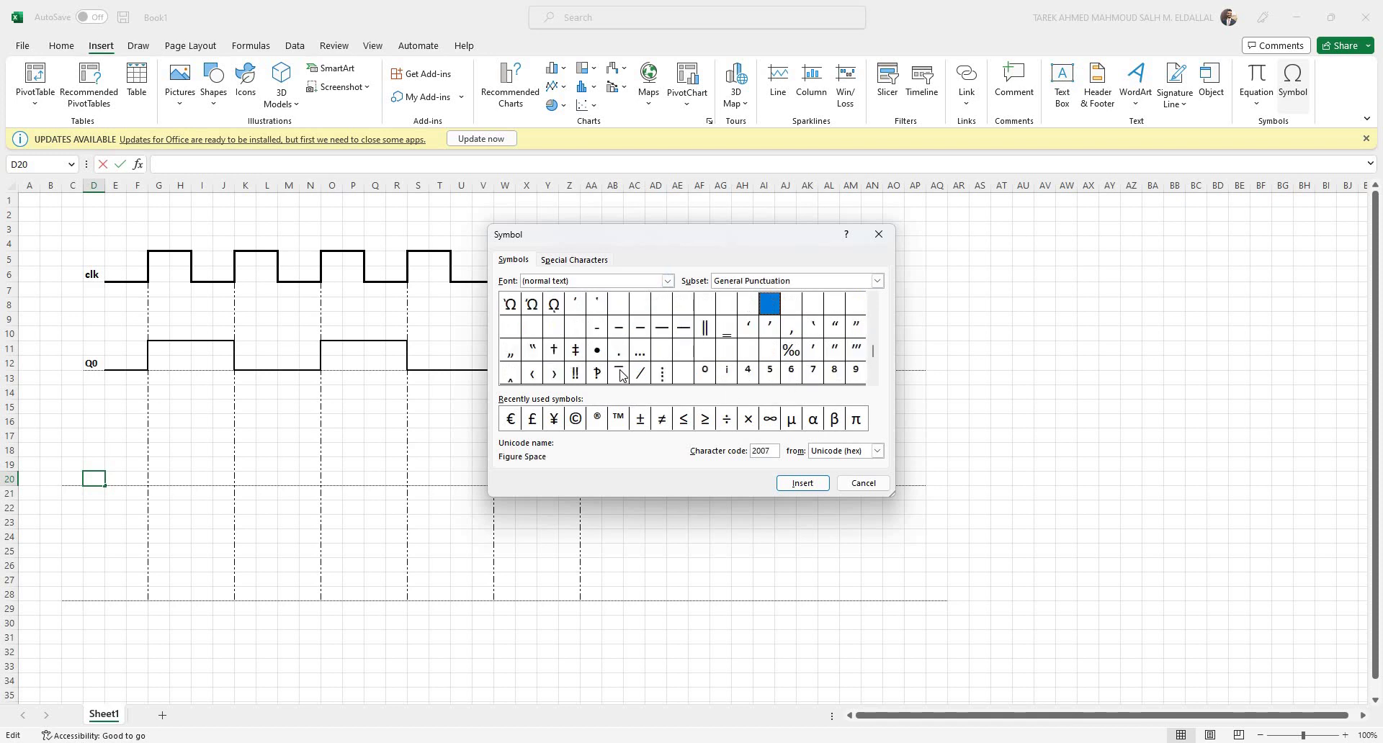
double_click(618, 372)
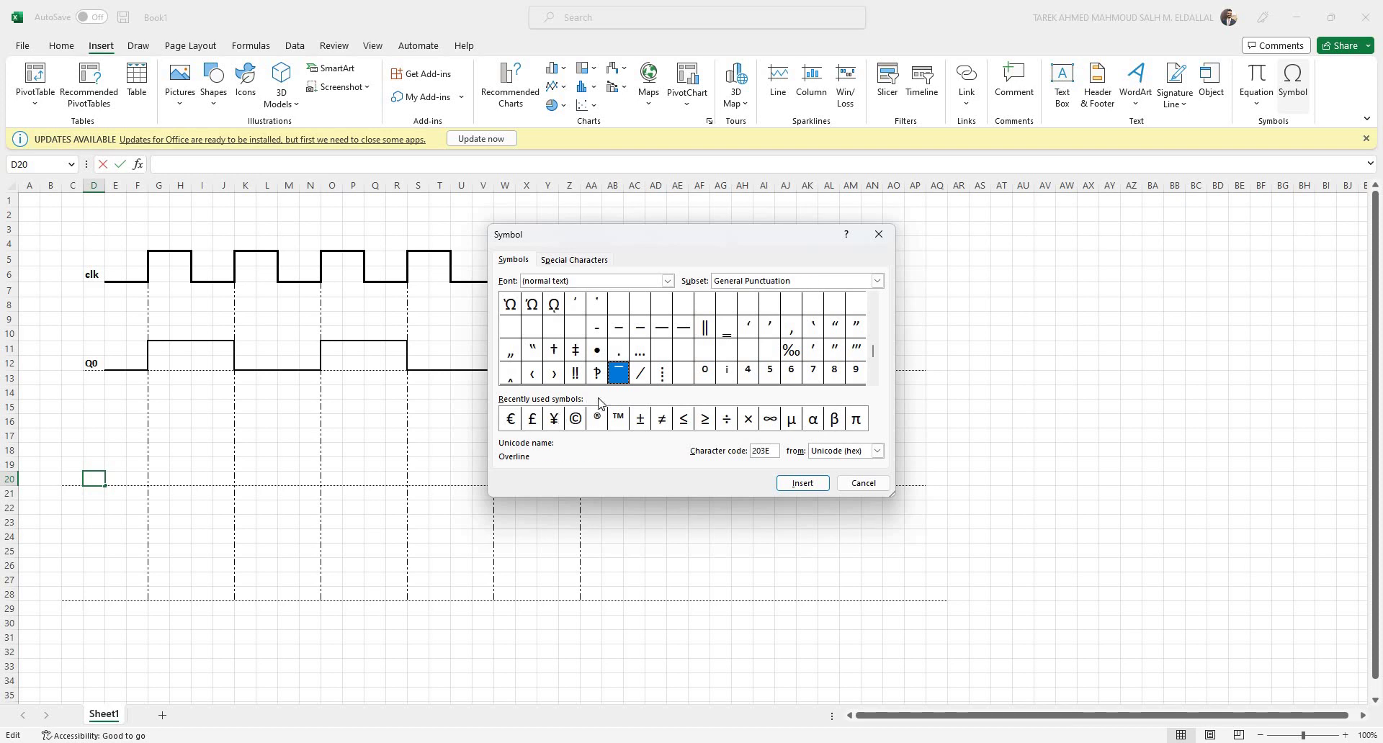
scroll(840, 308, up, 10)
click(834, 306)
text(Q)
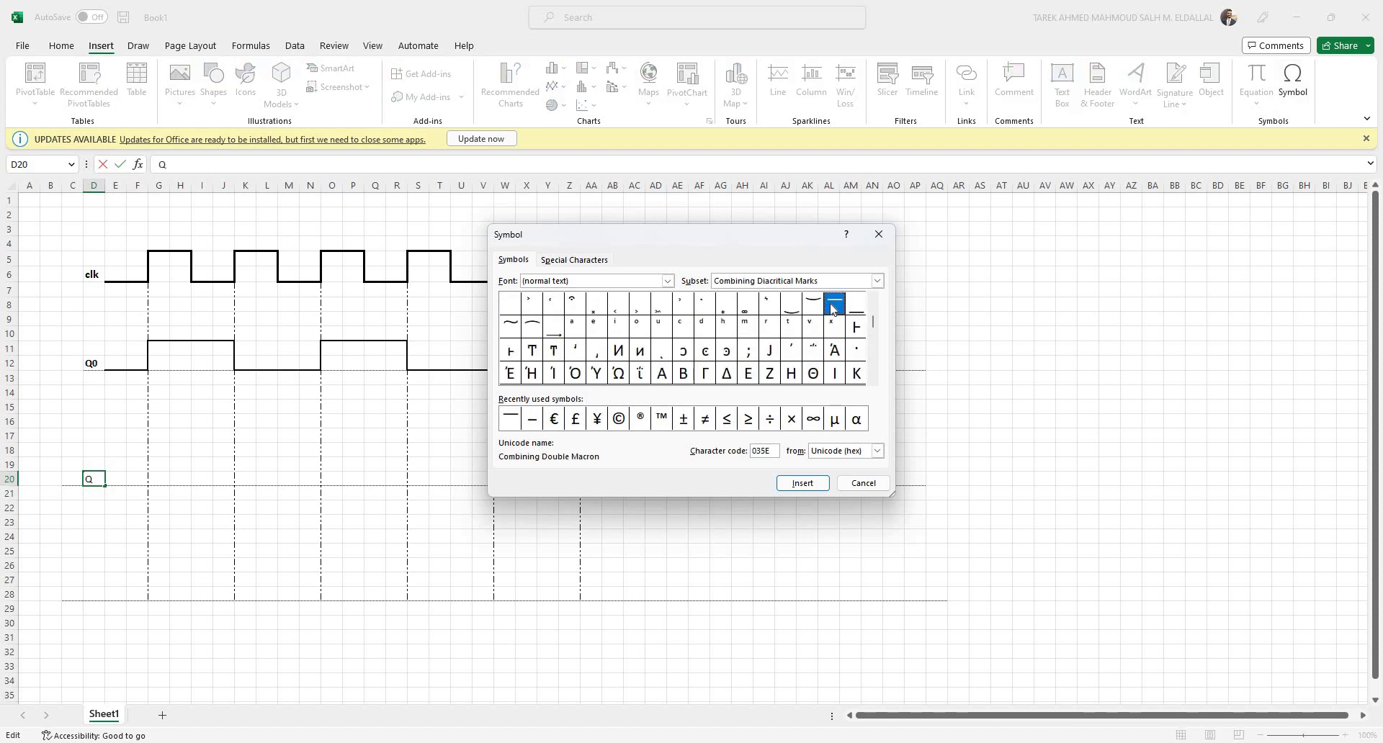
key(Return)
Close the Symbol dialog and delete the extra trailing character so D20 reads Q̄0.
click(835, 314)
click(808, 484)
key(Tab)
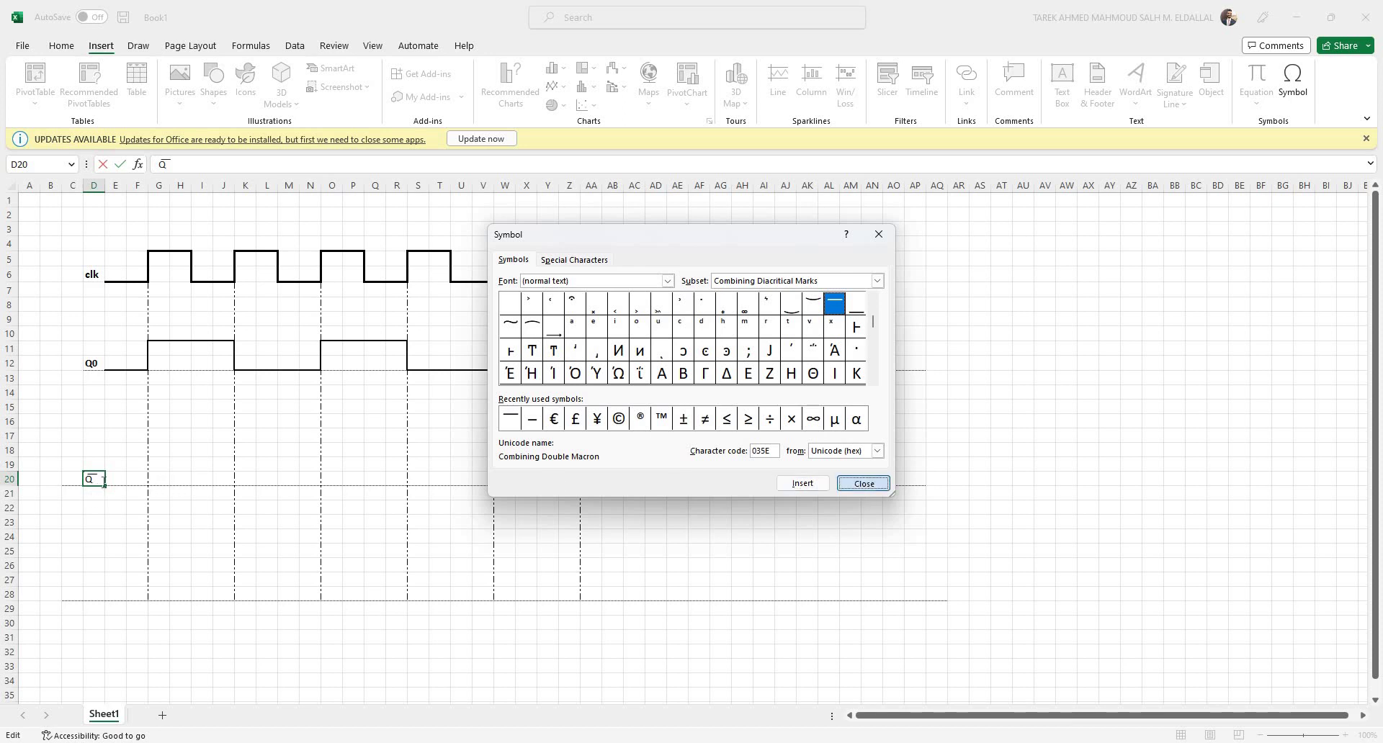
key(Return)
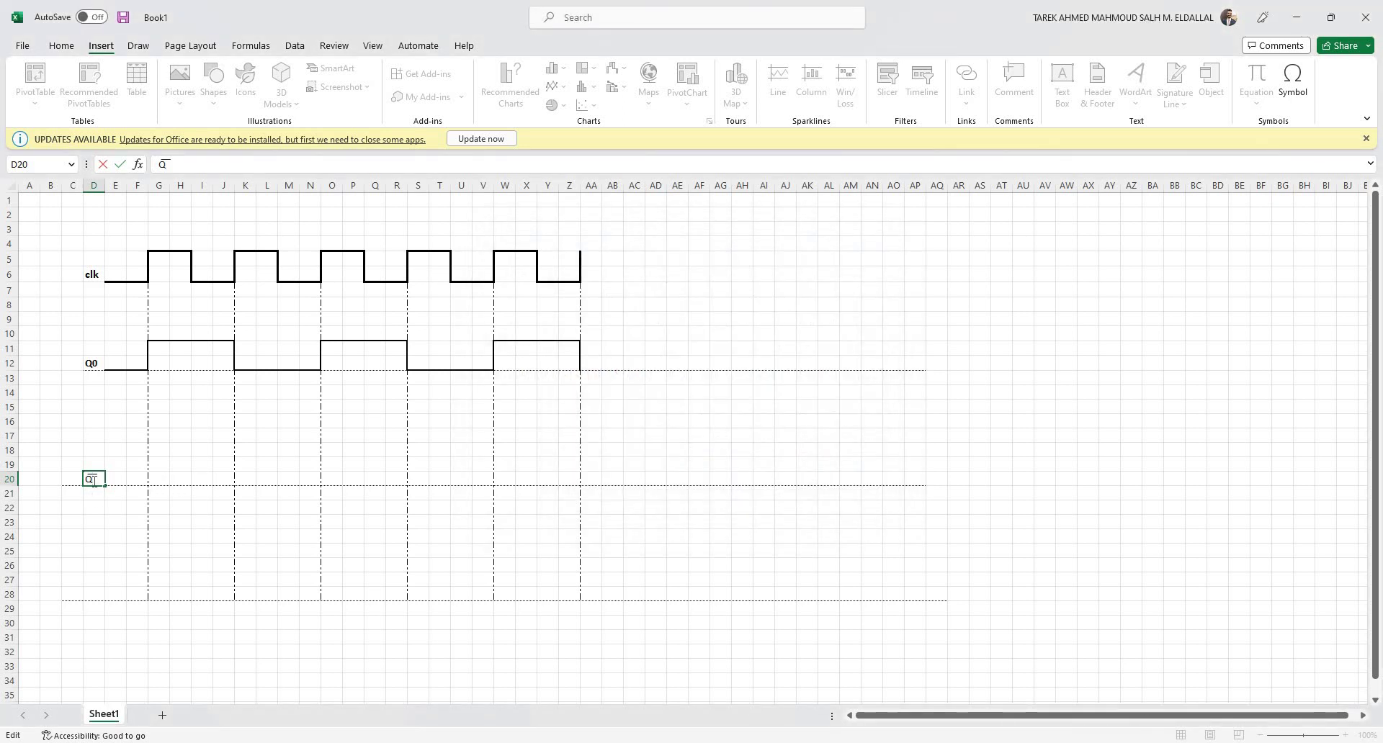
text(0)
key(BackSpace)
Commit the Q0-bar label in D20, select C2:K7, and start a PDF save named Timing Diagram.
click(72, 536)
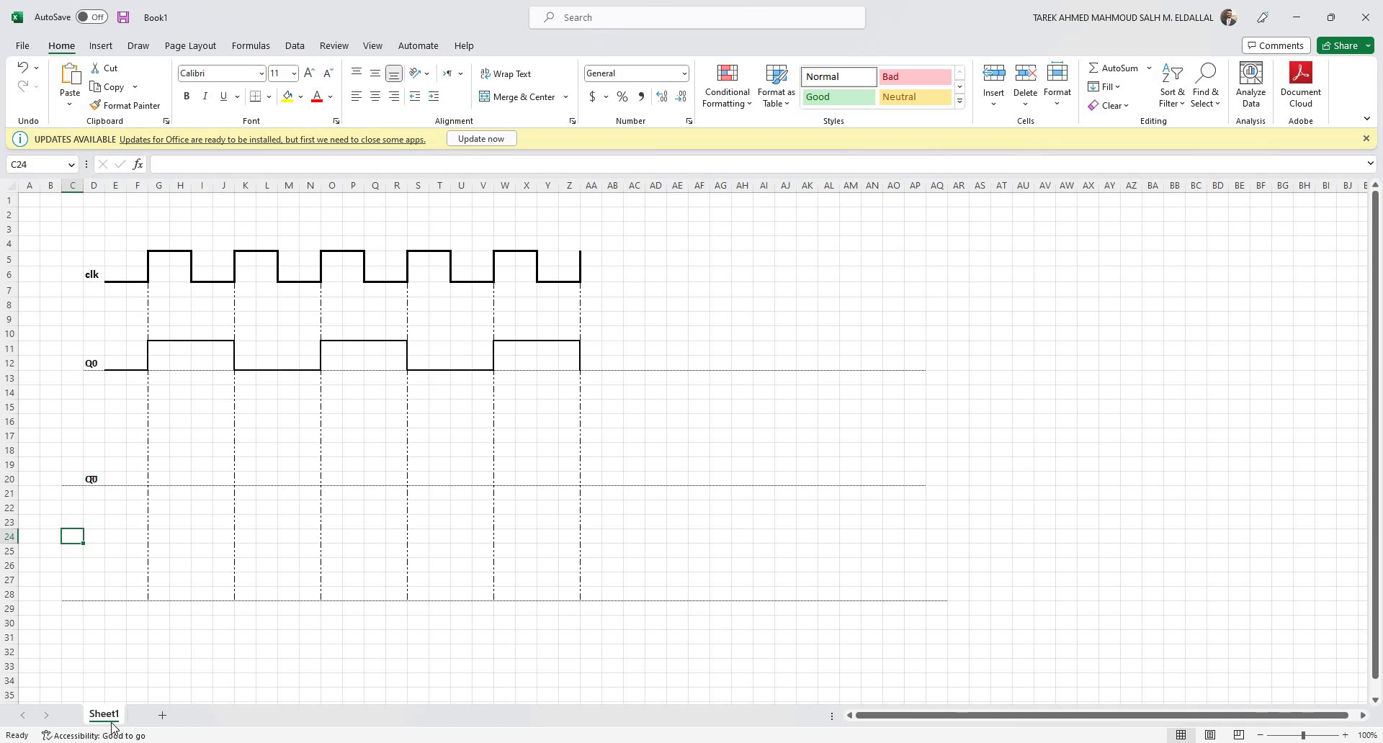
drag(72, 214, 684, 670)
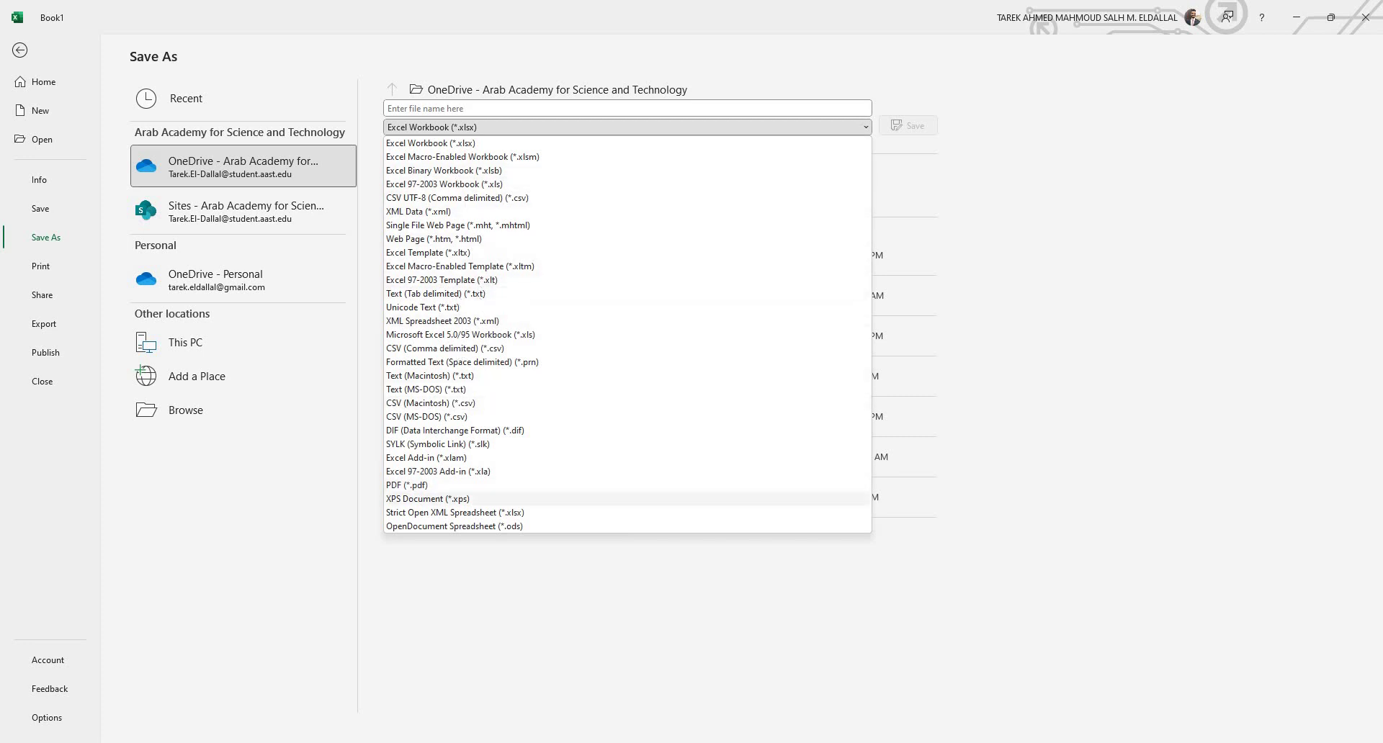
click(481, 485)
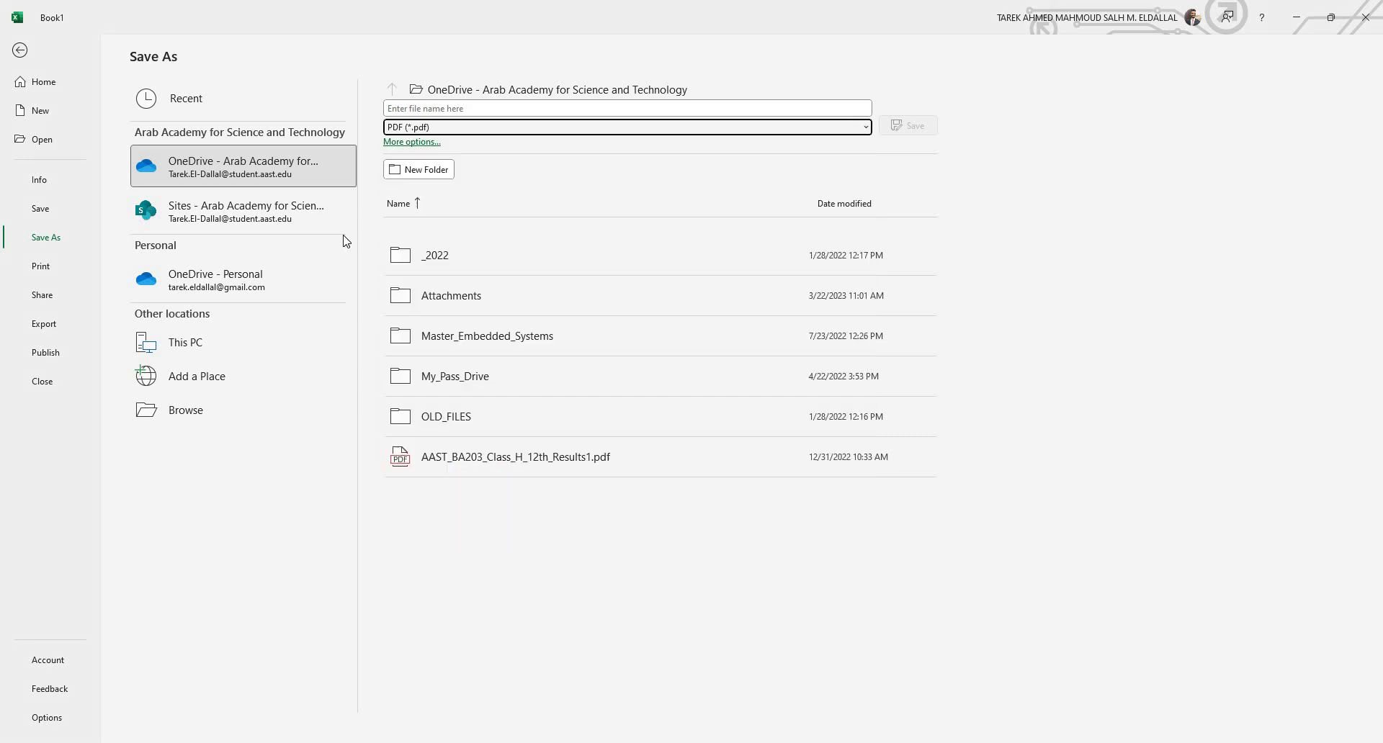
click(511, 115)
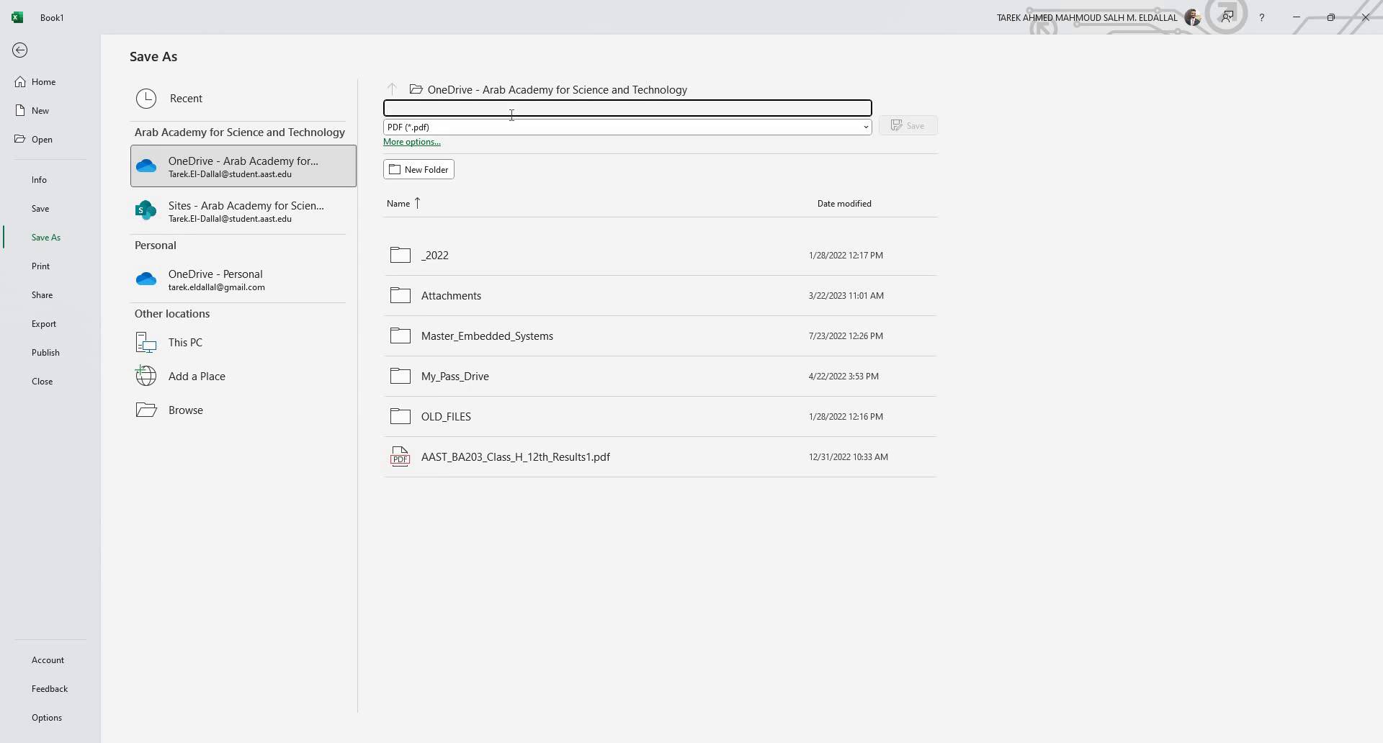
text(Timing Di)
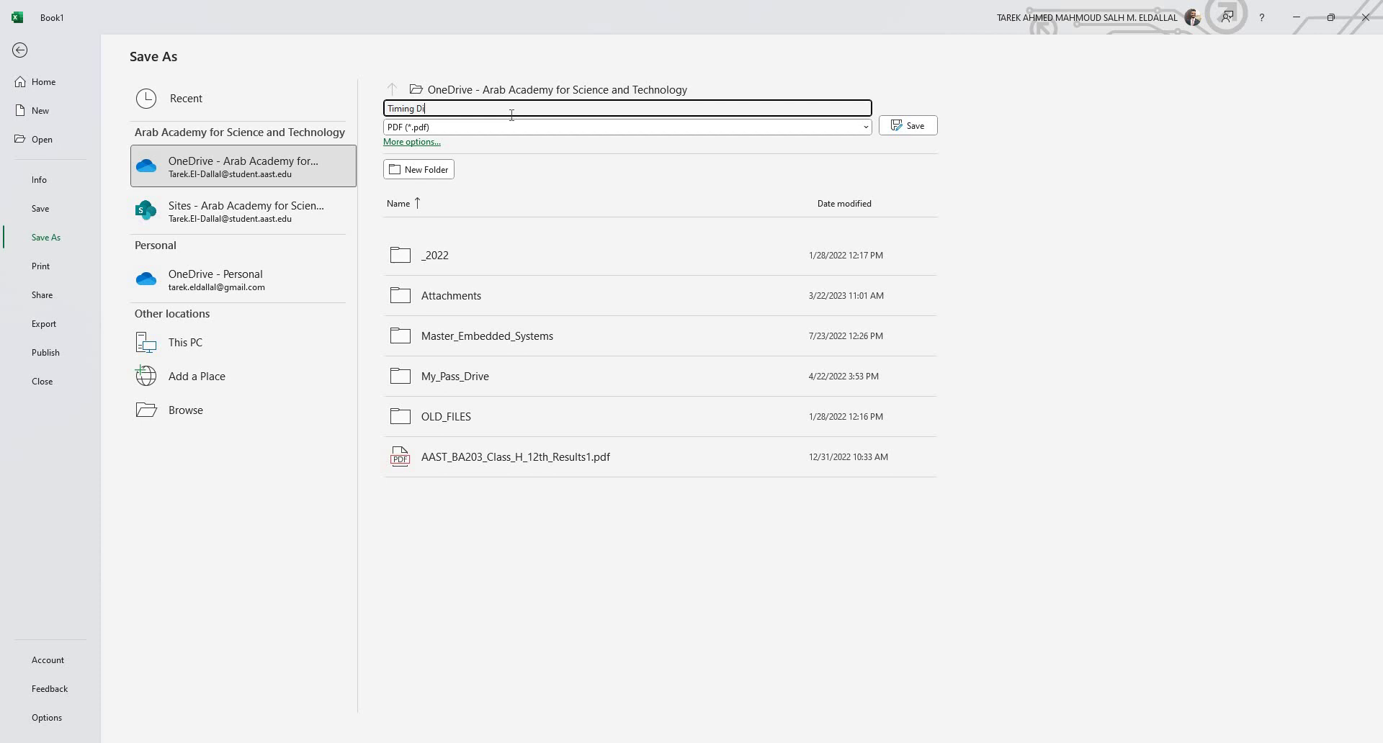
text(am)
Save Timing Diagram.pdf, which opens in Edge showing the clk and Q0 waveforms.
click(906, 127)
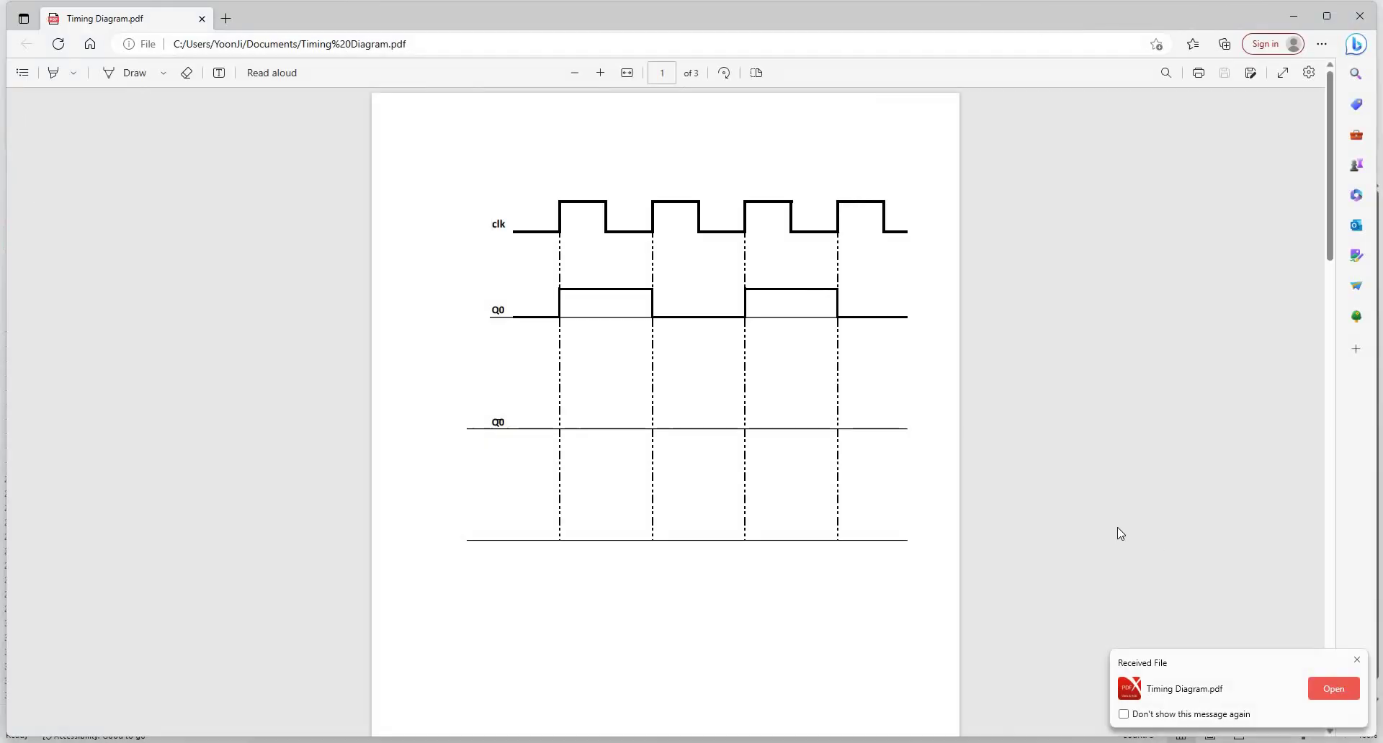